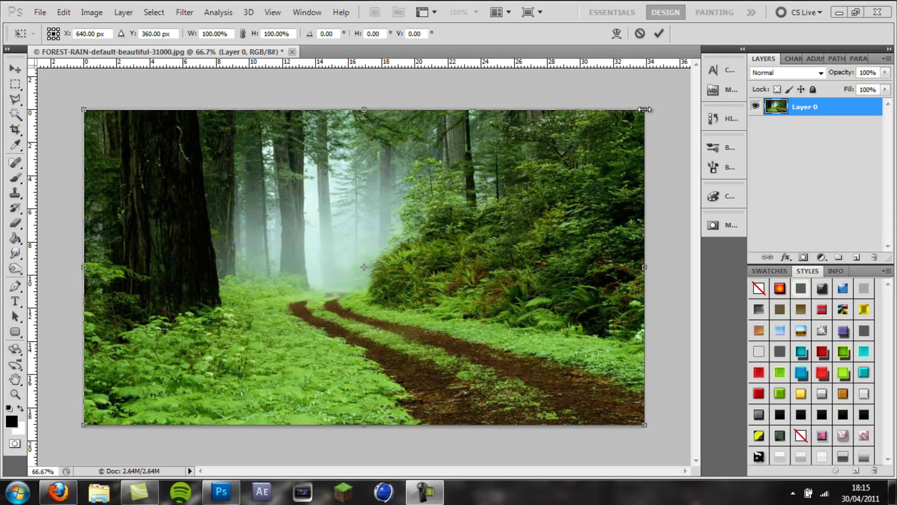
Step: Commit the photo transform and add a Gradient Map adjustment layer with the default black-to-white gradient
{"action": "left_click", "coordinate": [781, 146]}
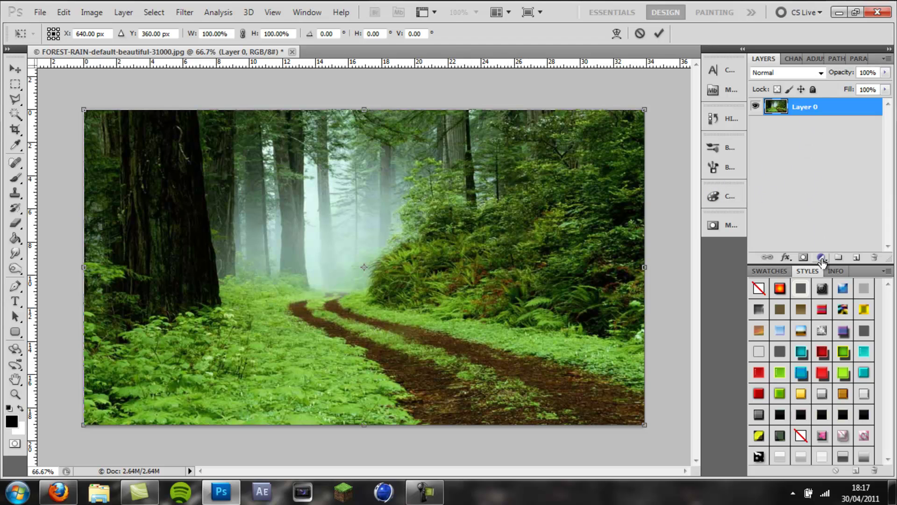
{"action": "key", "text": "Return"}
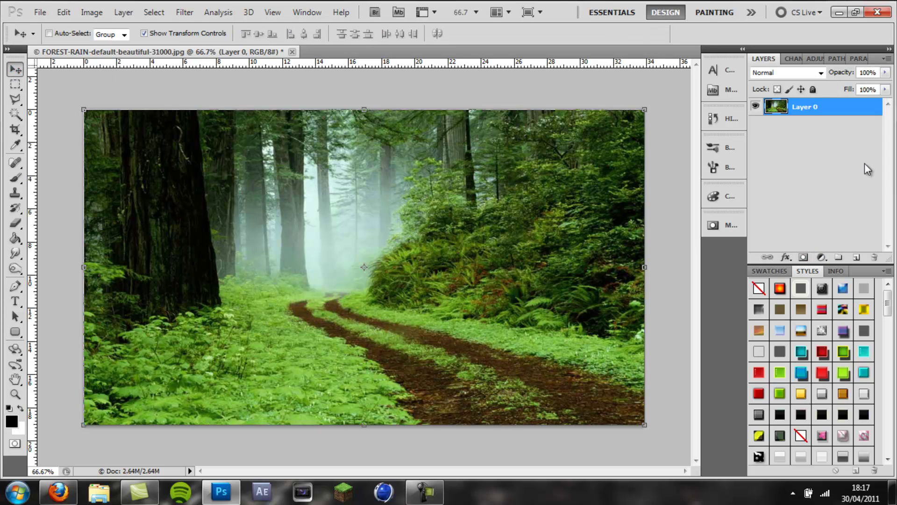
{"action": "left_click", "coordinate": [822, 257]}
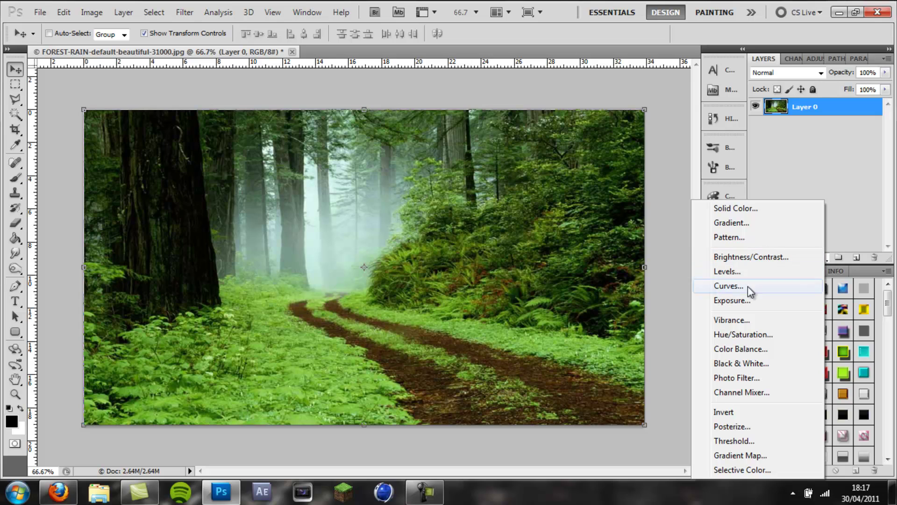
{"action": "left_click", "coordinate": [740, 456]}
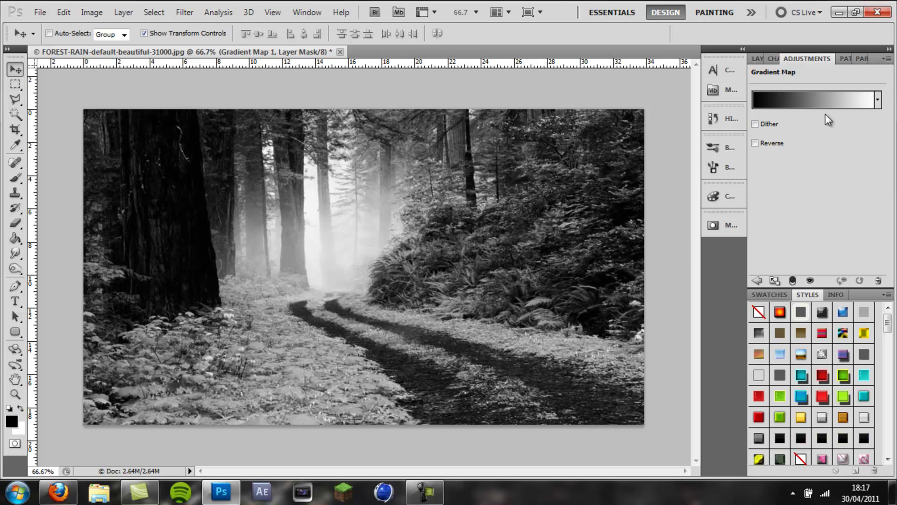
Step: Open the map's Gradient Editor and preview presets from Transparent Rainbow through Orange, Yellow, Orange
{"action": "left_click", "coordinate": [809, 100]}
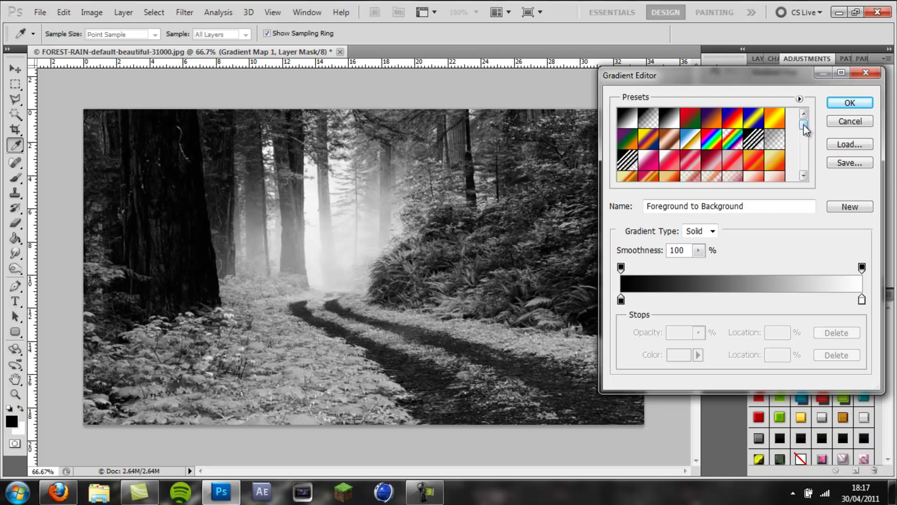
{"action": "mouse_move", "coordinate": [803, 125]}
{"action": "left_mouse_down"}
{"action": "mouse_move", "coordinate": [805, 175]}
{"action": "mouse_move", "coordinate": [807, 121]}
{"action": "left_mouse_up"}
{"action": "left_click", "coordinate": [729, 144]}
{"action": "left_click", "coordinate": [647, 139]}
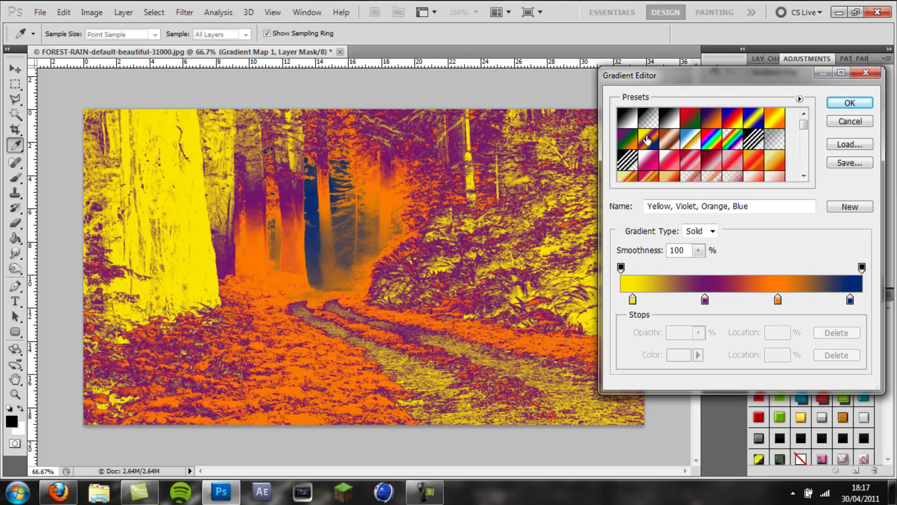
{"action": "left_click", "coordinate": [625, 136]}
{"action": "left_click", "coordinate": [626, 120]}
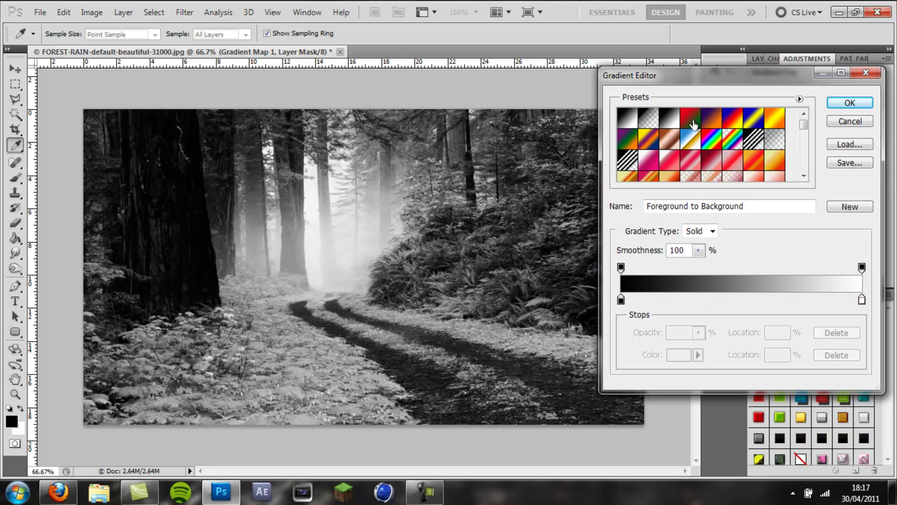
{"action": "left_click", "coordinate": [693, 124]}
{"action": "left_click", "coordinate": [715, 120]}
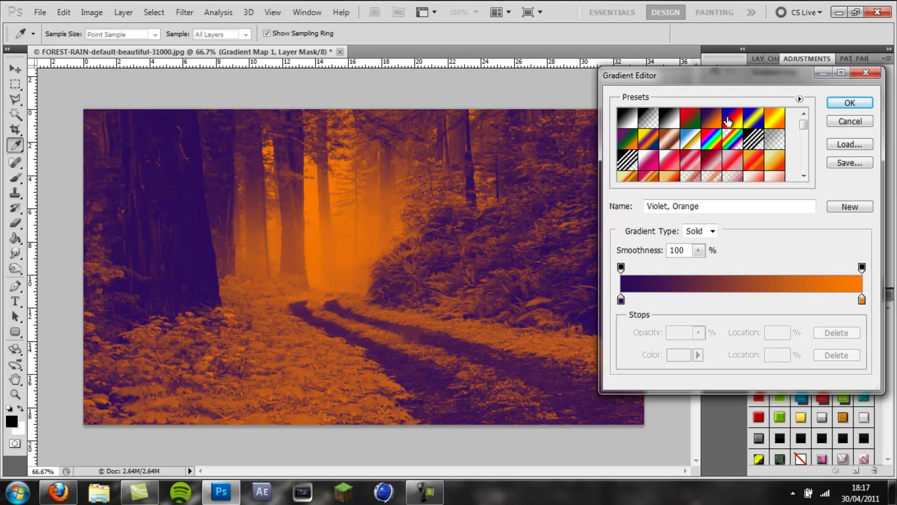
{"action": "left_click", "coordinate": [733, 120]}
{"action": "left_click", "coordinate": [754, 120]}
{"action": "left_click", "coordinate": [773, 118]}
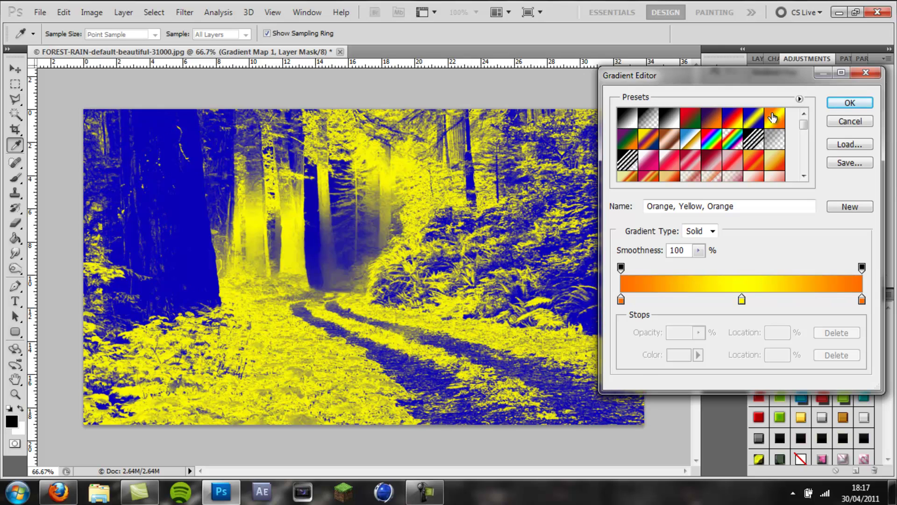
Step: Compare Violet, Green, Orange, Violet, Orange and other presets, ending on the Red, Green gradient
{"action": "left_click", "coordinate": [628, 140]}
{"action": "left_click", "coordinate": [652, 147]}
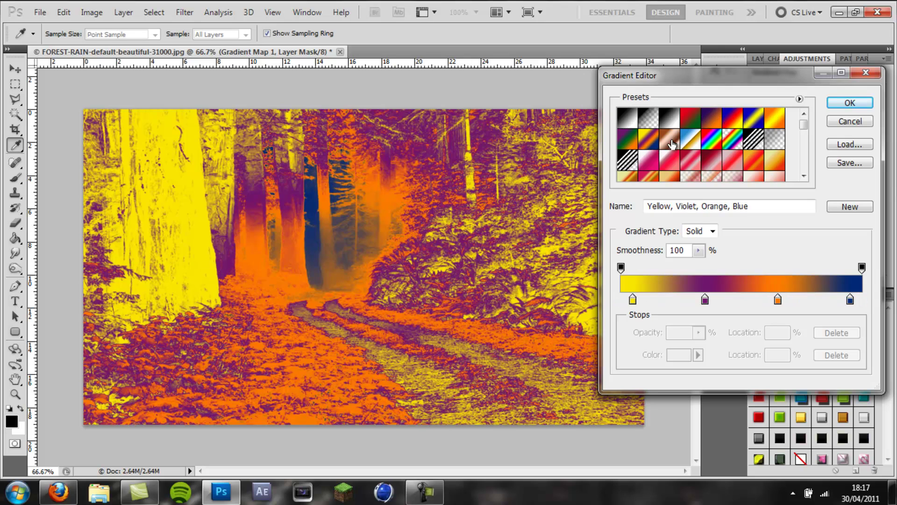
{"action": "left_click", "coordinate": [631, 142]}
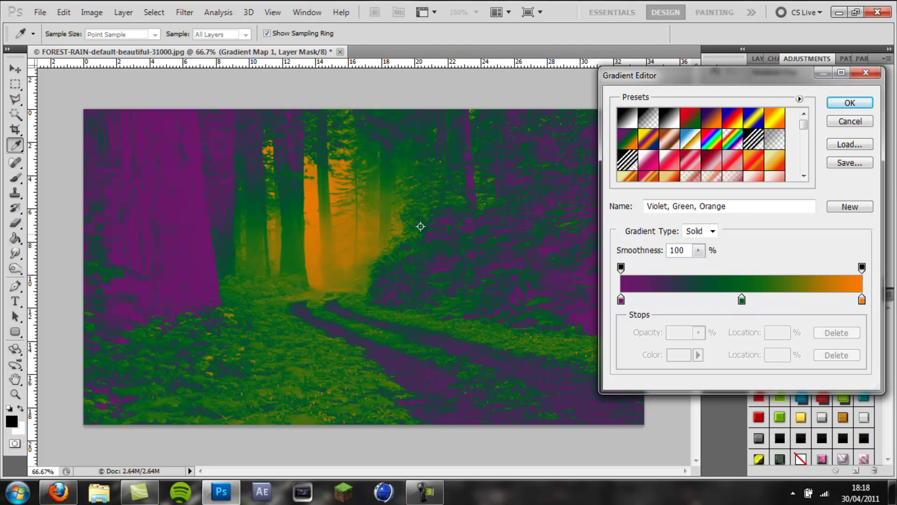
{"action": "left_click", "coordinate": [690, 124]}
{"action": "left_click", "coordinate": [718, 119]}
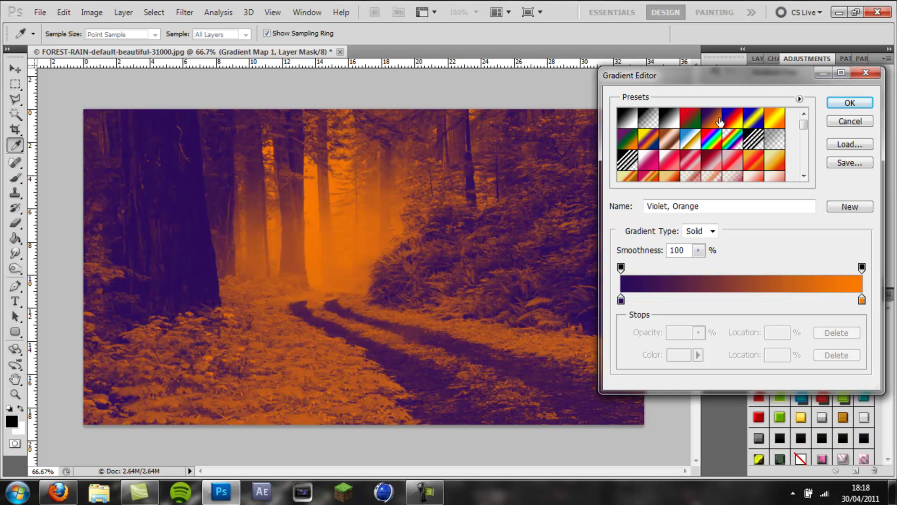
{"action": "left_click", "coordinate": [730, 119]}
{"action": "left_click", "coordinate": [719, 120]}
{"action": "left_click", "coordinate": [687, 125]}
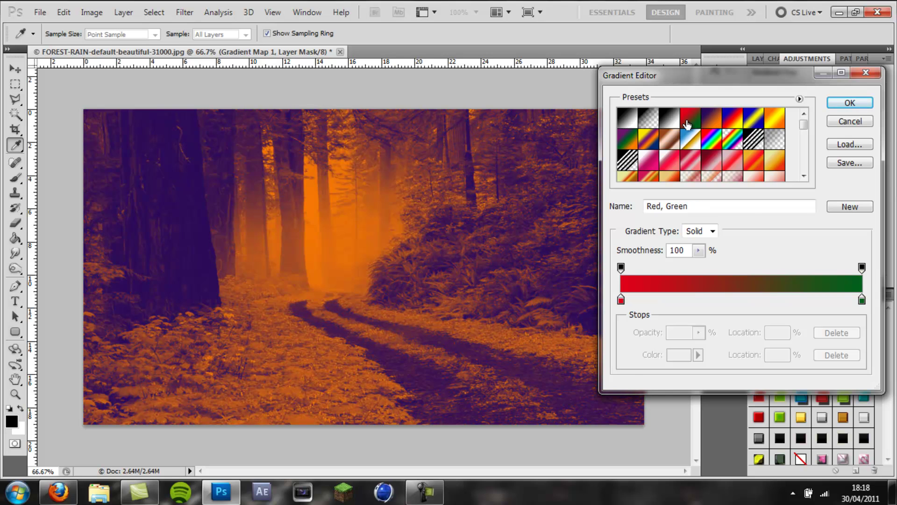
{"action": "left_click", "coordinate": [625, 124]}
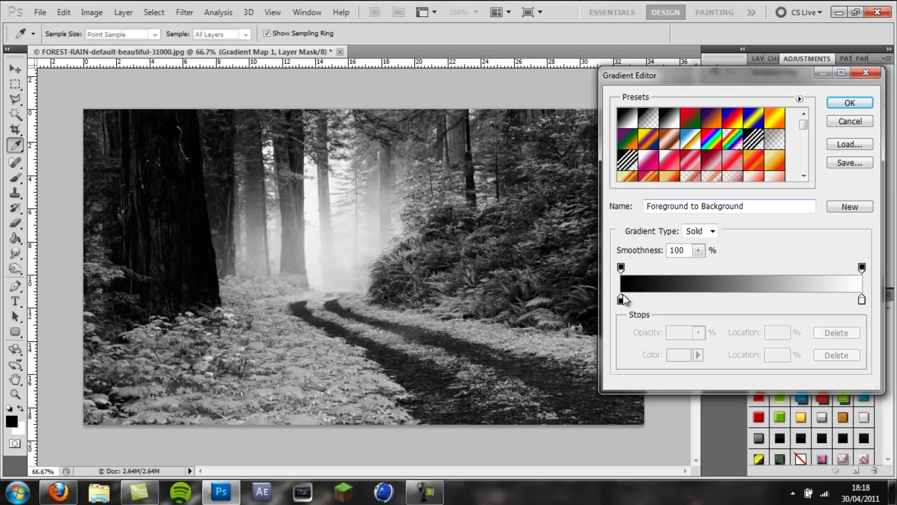
{"action": "left_click", "coordinate": [709, 122]}
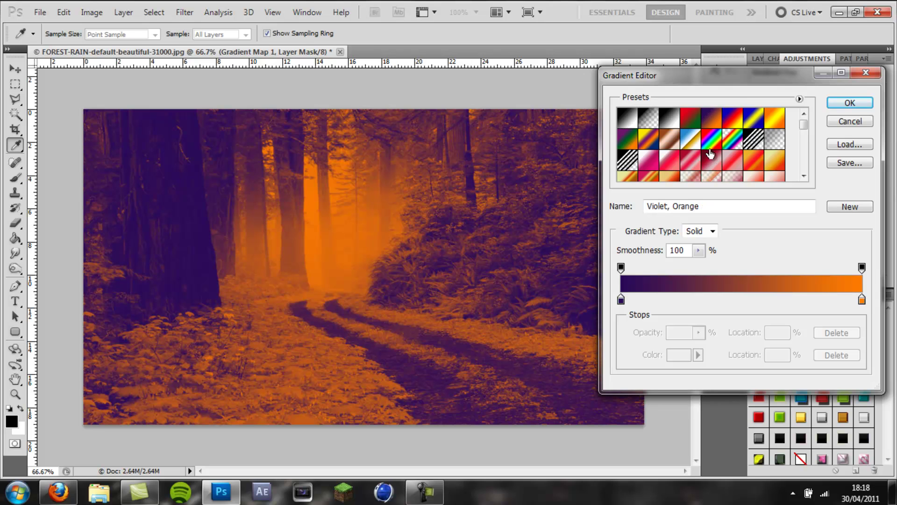
{"action": "left_click", "coordinate": [689, 121]}
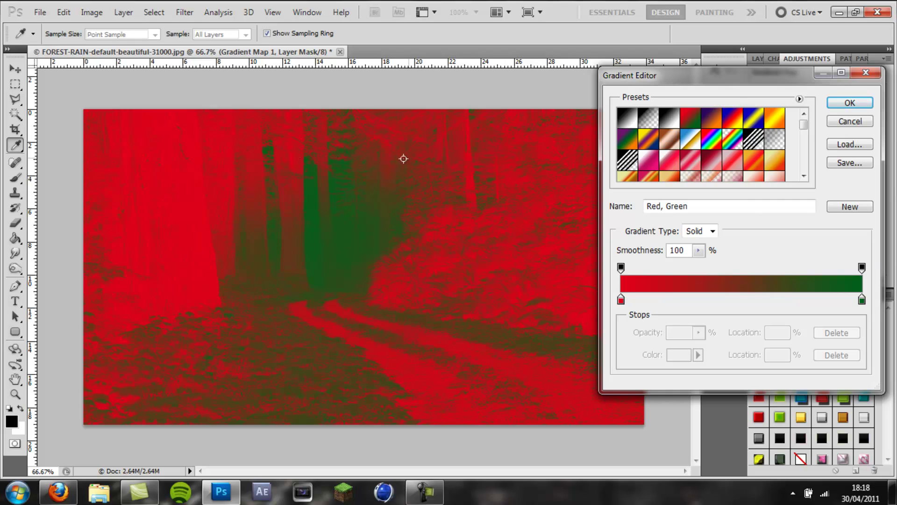
Step: Preview Foreground to Background, Red, Green, Violet, Orange, Blue, Yellow, Blue and Orange, Yellow, Orange presets
{"action": "left_click", "coordinate": [627, 119]}
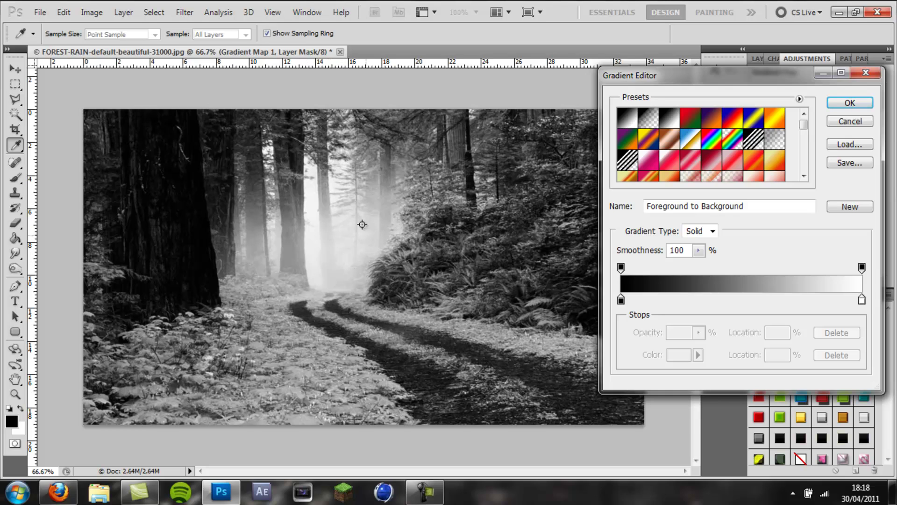
{"action": "left_click", "coordinate": [695, 118]}
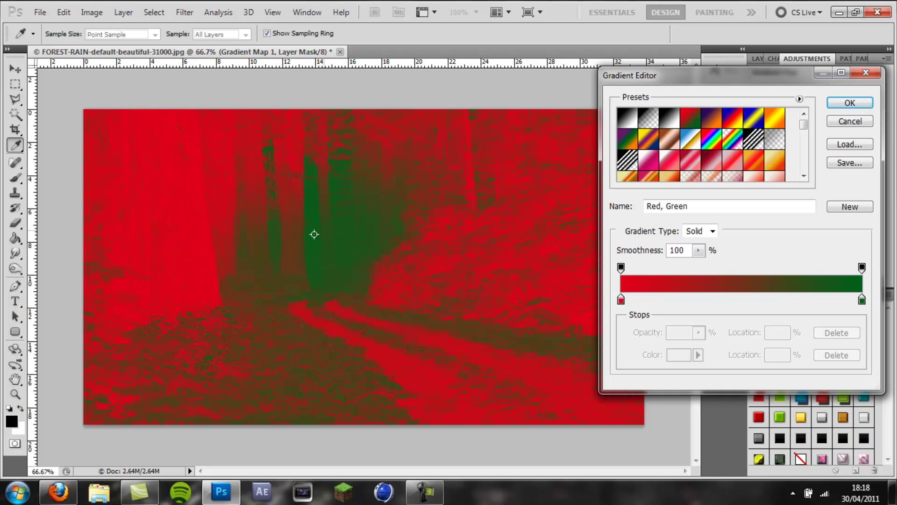
{"action": "left_click", "coordinate": [712, 117]}
{"action": "left_click", "coordinate": [733, 118]}
{"action": "left_click", "coordinate": [754, 118]}
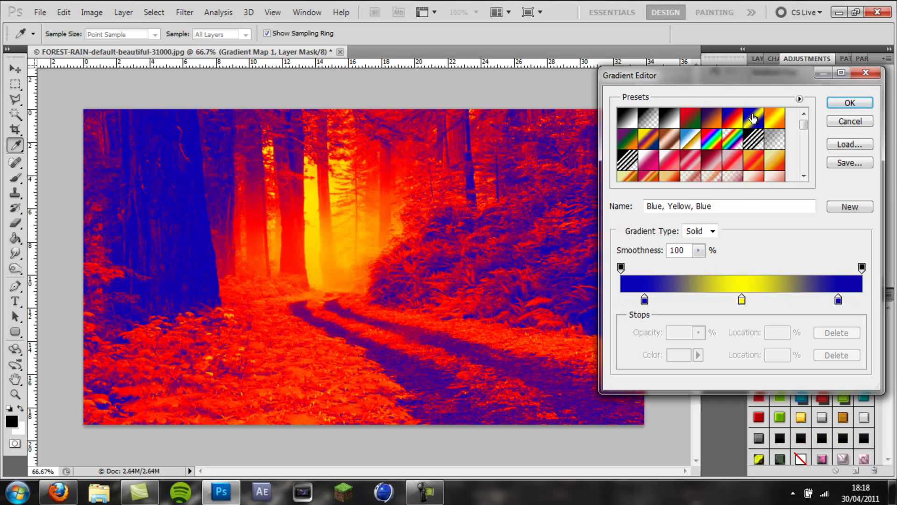
{"action": "left_click", "coordinate": [643, 146]}
{"action": "left_click", "coordinate": [618, 141]}
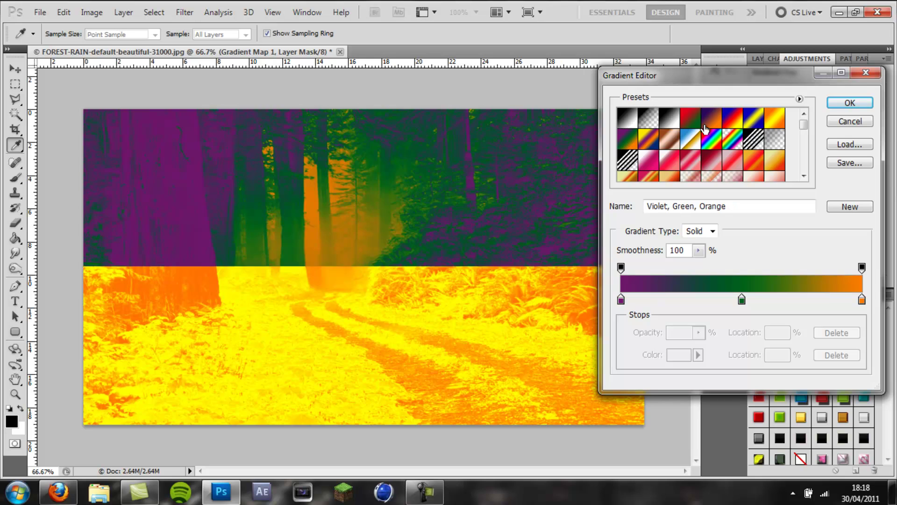
{"action": "left_click", "coordinate": [770, 122]}
Step: Try Blue, Red, Yellow and Yellow, Violet, Orange, Blue, then settle on Violet, Green, Orange
{"action": "left_click", "coordinate": [754, 120]}
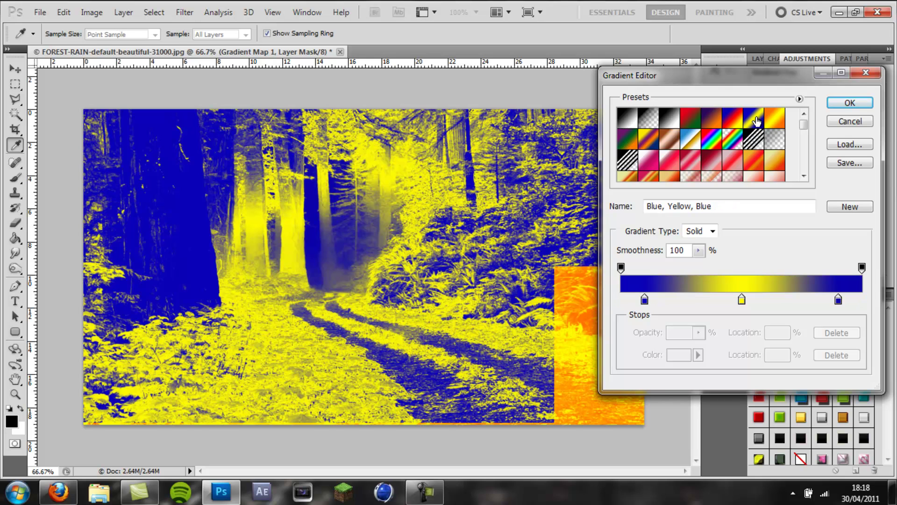
{"action": "left_click", "coordinate": [696, 121]}
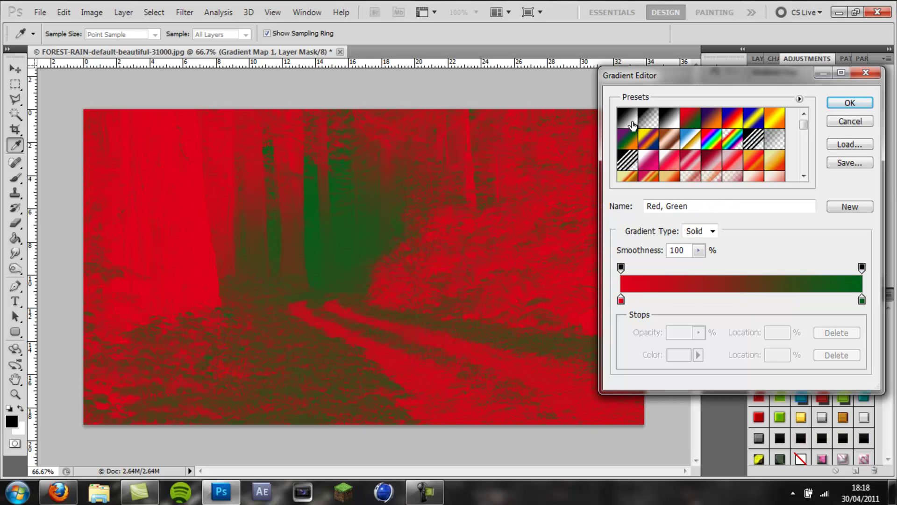
{"action": "left_click", "coordinate": [629, 123]}
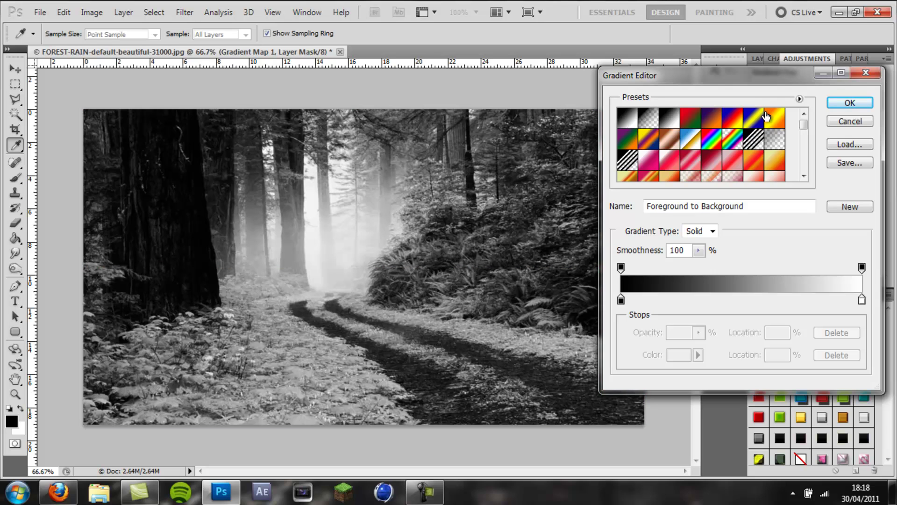
{"action": "left_click", "coordinate": [734, 122]}
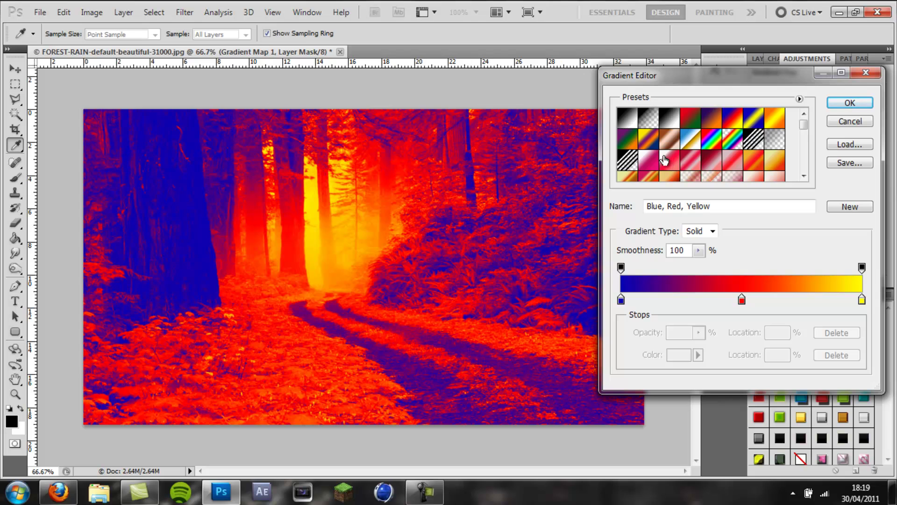
{"action": "left_click", "coordinate": [651, 161]}
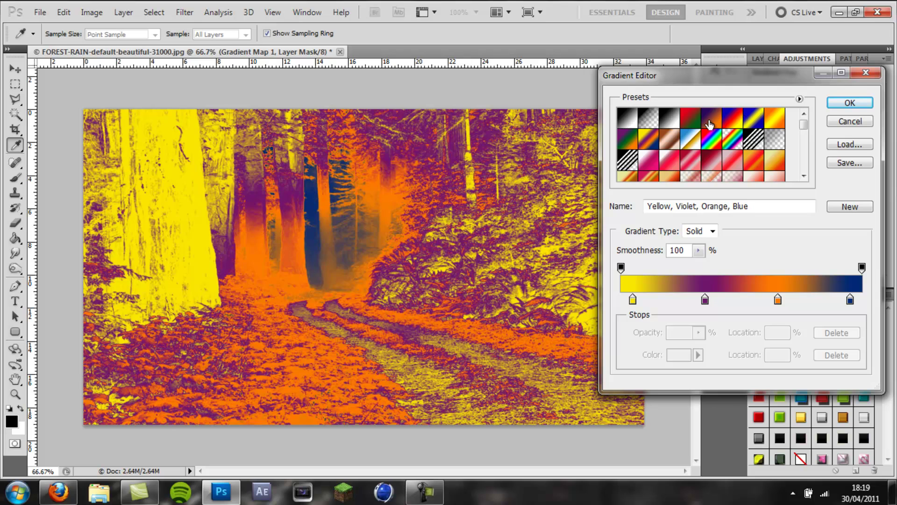
{"action": "left_click", "coordinate": [629, 141]}
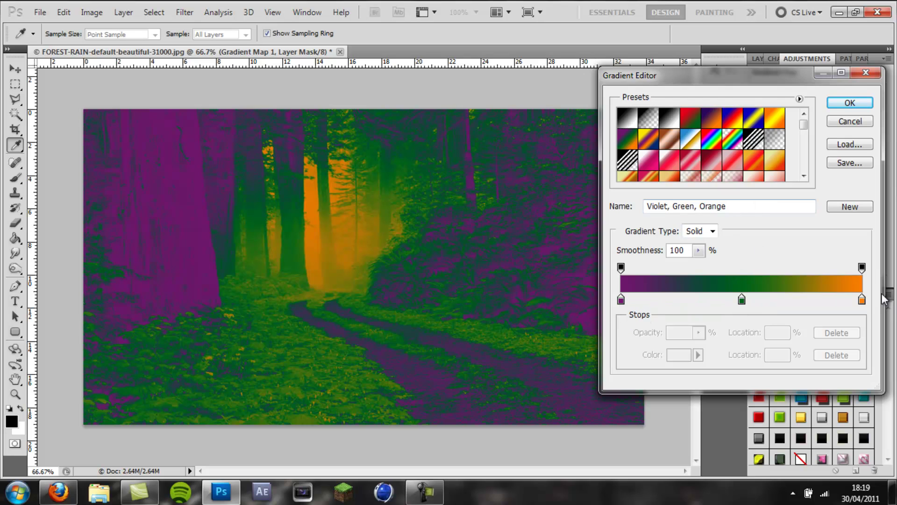
Step: Recolour the gradient's left violet stop to pale pink fb86ff and apply the edited gradient map
{"action": "left_click", "coordinate": [621, 300]}
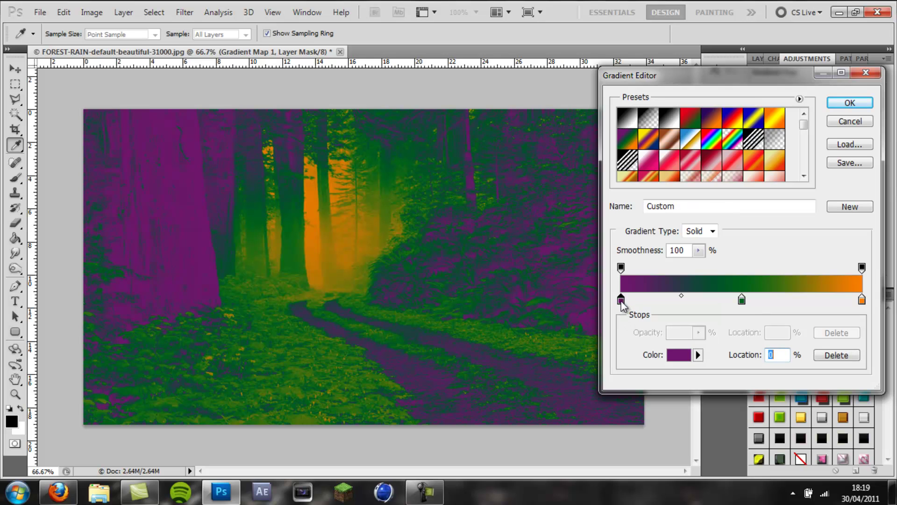
{"action": "left_click", "coordinate": [678, 354]}
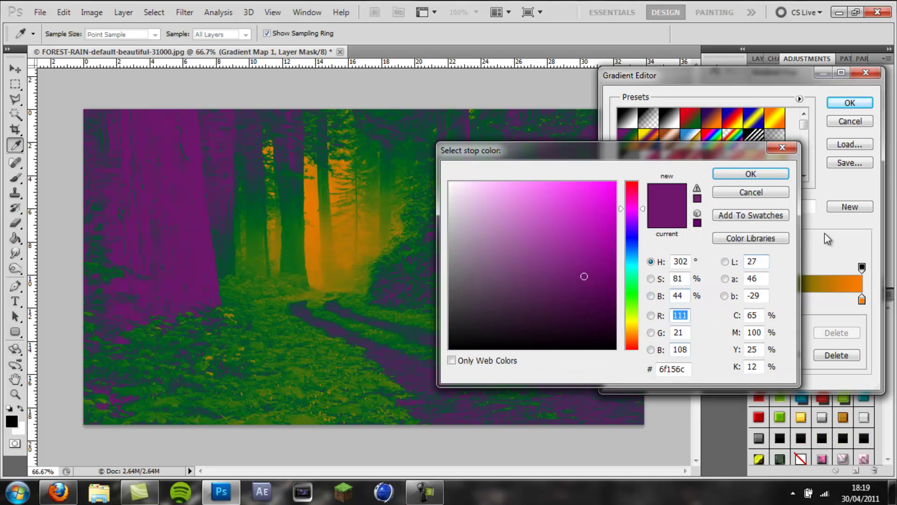
{"action": "left_click", "coordinate": [748, 175]}
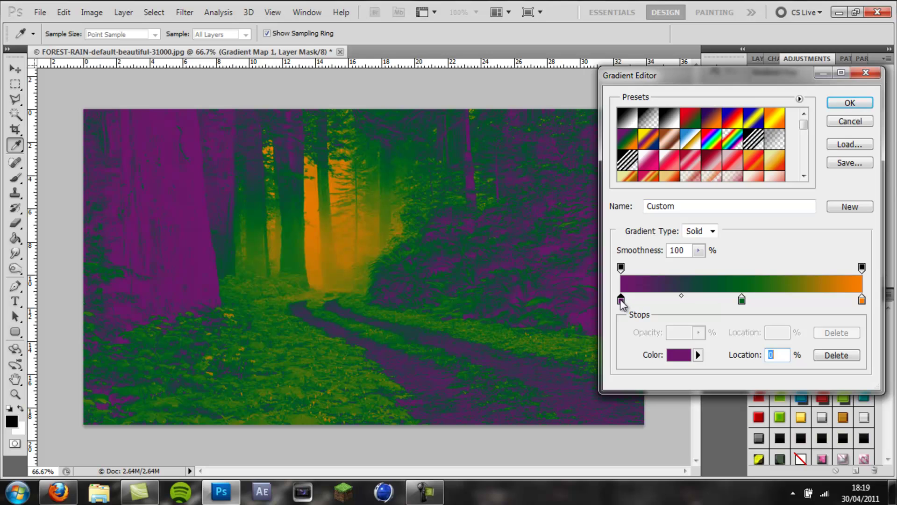
{"action": "double_click", "coordinate": [621, 299]}
{"action": "mouse_move", "coordinate": [623, 256]}
{"action": "left_mouse_down"}
{"action": "mouse_move", "coordinate": [632, 236]}
{"action": "mouse_move", "coordinate": [631, 244]}
{"action": "left_mouse_up"}
{"action": "mouse_move", "coordinate": [584, 276]}
{"action": "left_mouse_down"}
{"action": "mouse_move", "coordinate": [598, 274]}
{"action": "mouse_move", "coordinate": [631, 175]}
{"action": "left_mouse_up"}
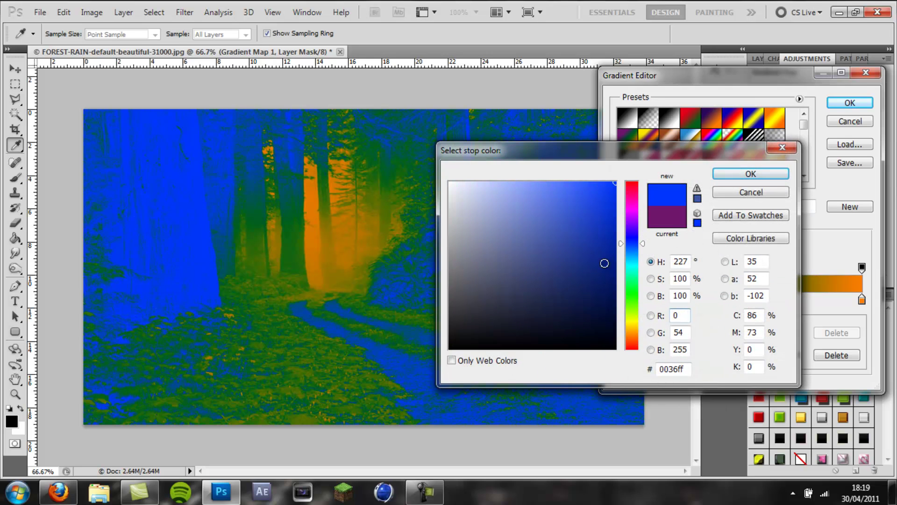
{"action": "left_click", "coordinate": [507, 273]}
{"action": "left_click_drag", "start_coordinate": [639, 217], "coordinate": [638, 210]}
{"action": "left_click_drag", "start_coordinate": [581, 226], "coordinate": [631, 175]}
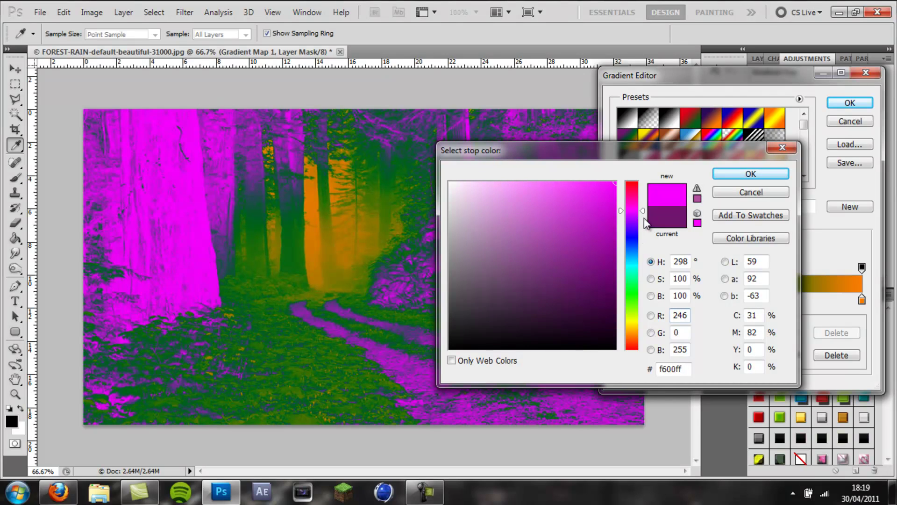
{"action": "left_click", "coordinate": [529, 182]}
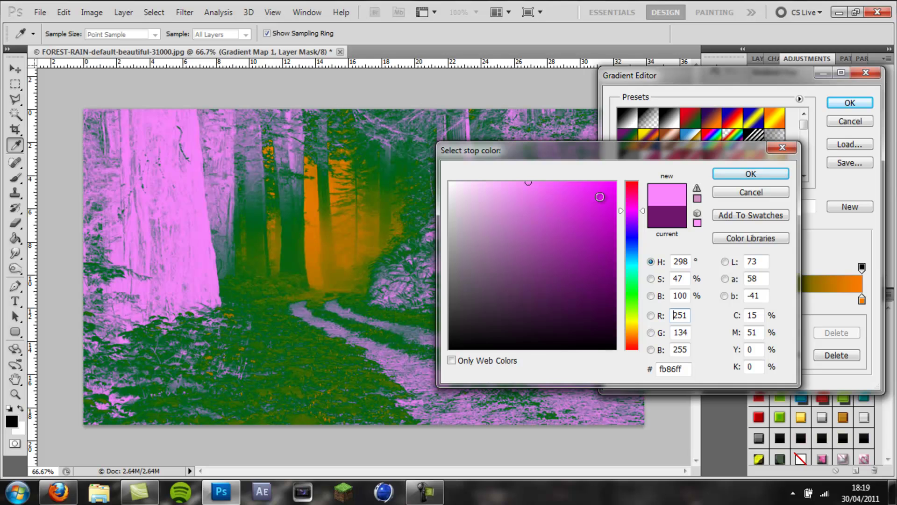
{"action": "left_click", "coordinate": [742, 175]}
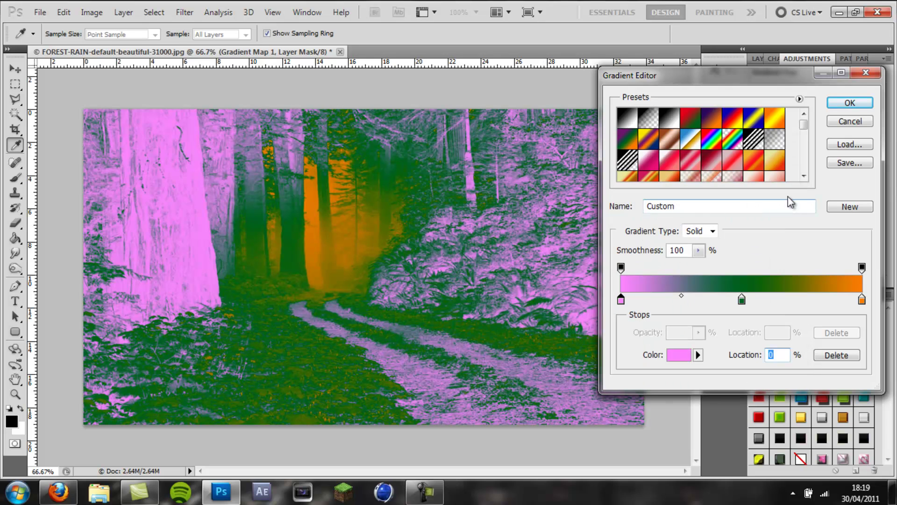
{"action": "left_click", "coordinate": [849, 102]}
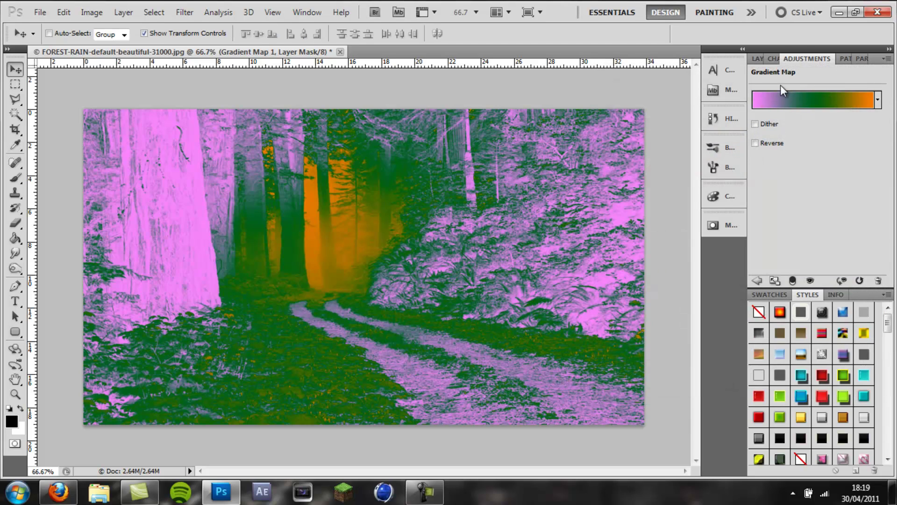
Step: Select the Gradient Map 1 layer and set its blend mode to Overlay
{"action": "left_click", "coordinate": [759, 59]}
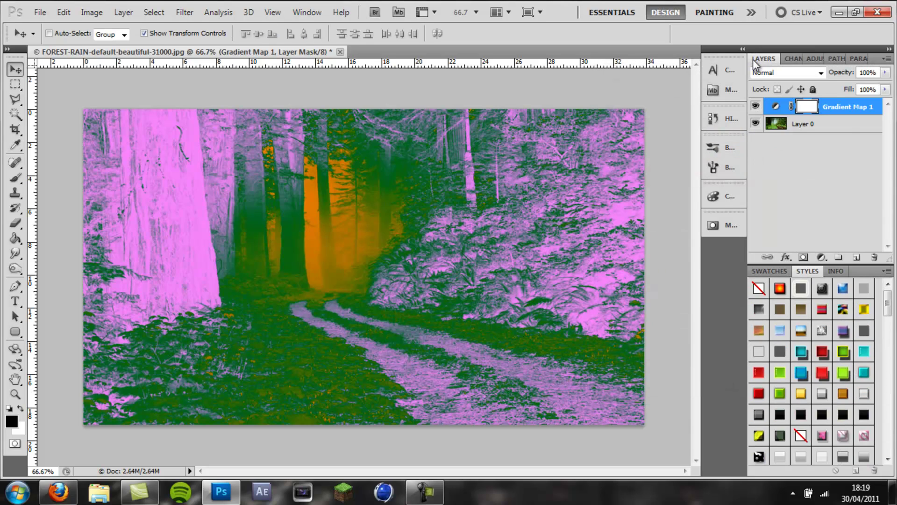
{"action": "left_click", "coordinate": [840, 110]}
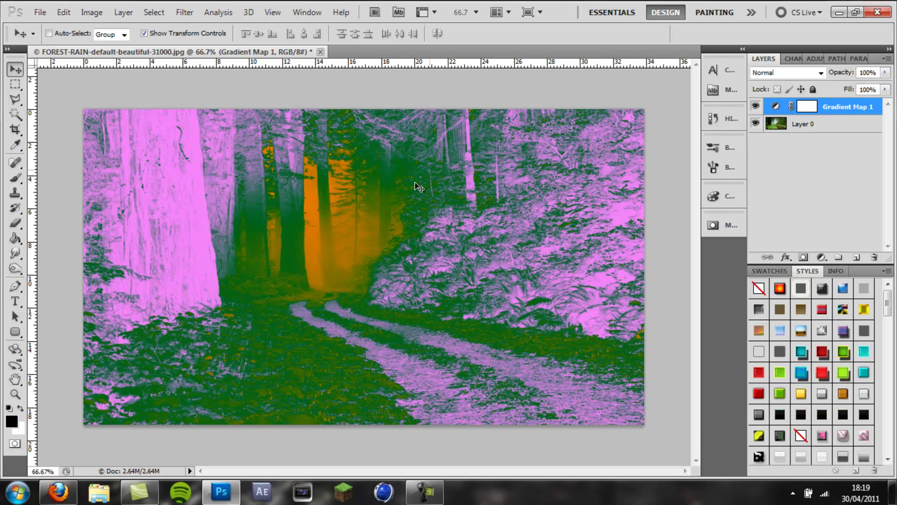
{"action": "left_click", "coordinate": [820, 73]}
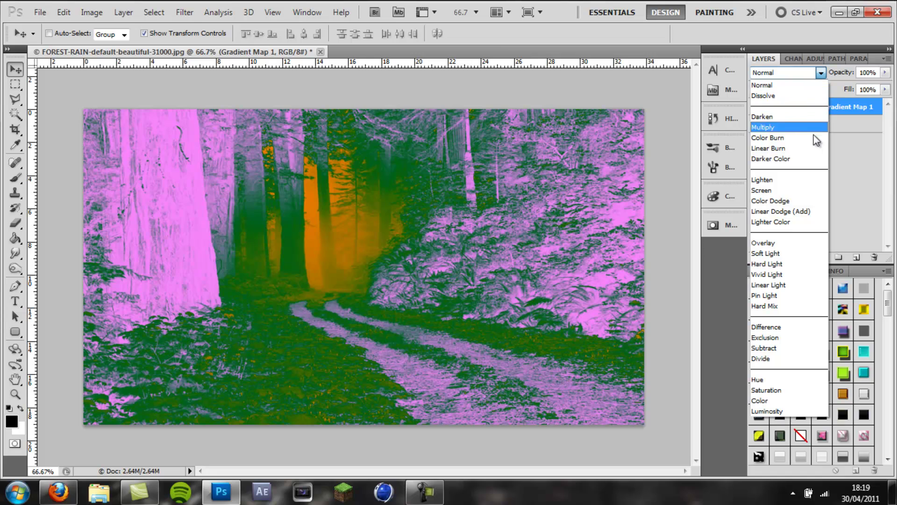
{"action": "left_click", "coordinate": [770, 244]}
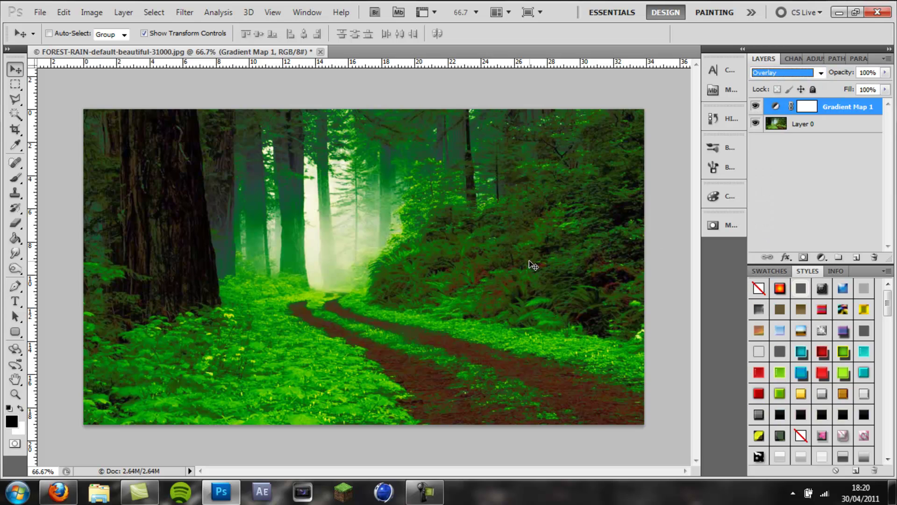
Step: Toggle Gradient Map 1's visibility repeatedly to compare with the original photo, leaving it visible
{"action": "left_click", "coordinate": [756, 107]}
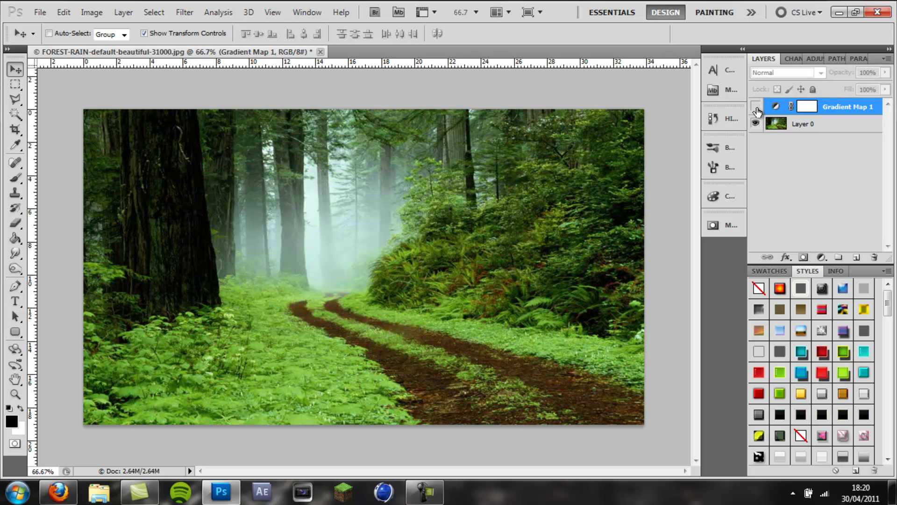
{"action": "left_click", "coordinate": [756, 107]}
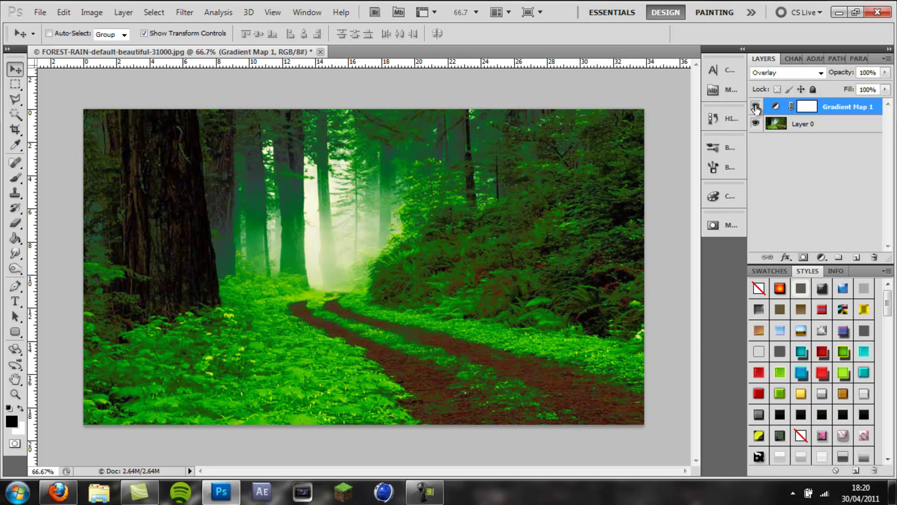
{"action": "left_click", "coordinate": [756, 107]}
{"action": "left_click", "coordinate": [756, 107]}
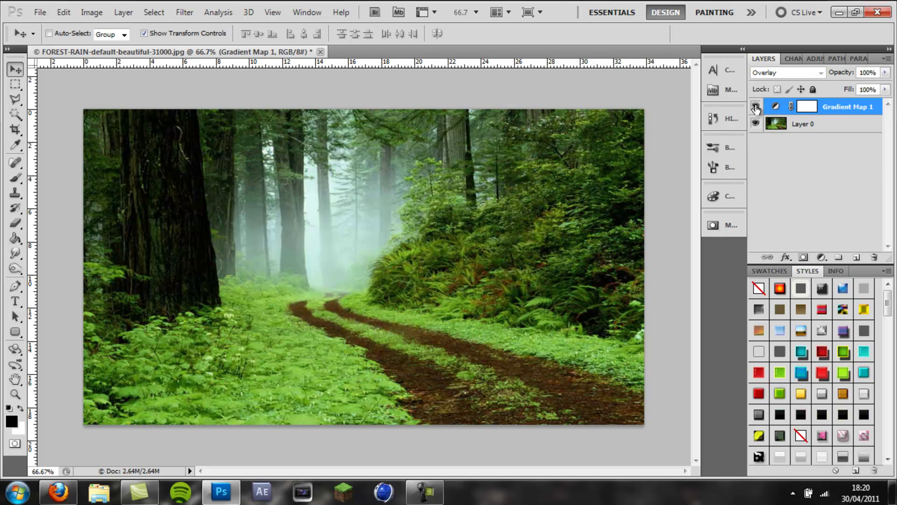
{"action": "left_click", "coordinate": [756, 107]}
{"action": "left_click", "coordinate": [756, 107]}
{"action": "left_click", "coordinate": [756, 107]}
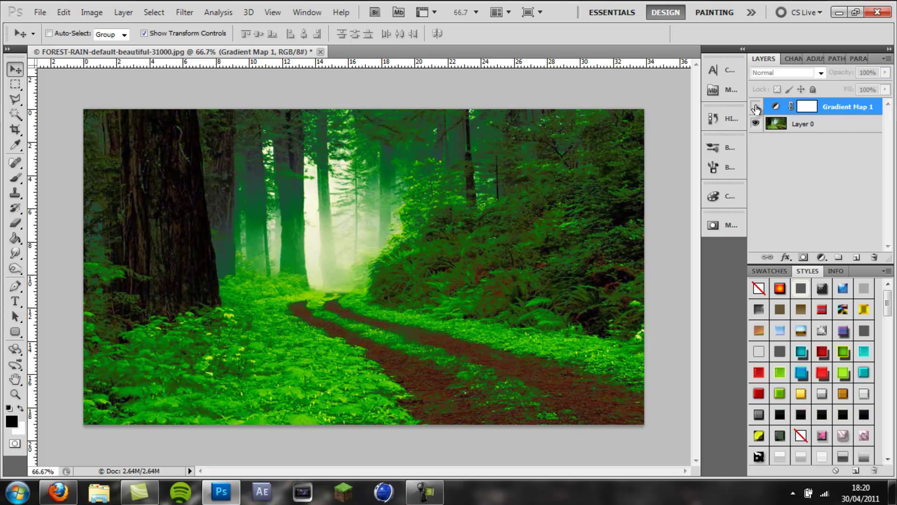
{"action": "left_click", "coordinate": [756, 107]}
Step: Preview Violet, Orange, Spectrum and Transparent Stripes, then apply the black-to-white Foreground to Background gradient
{"action": "left_click", "coordinate": [816, 59]}
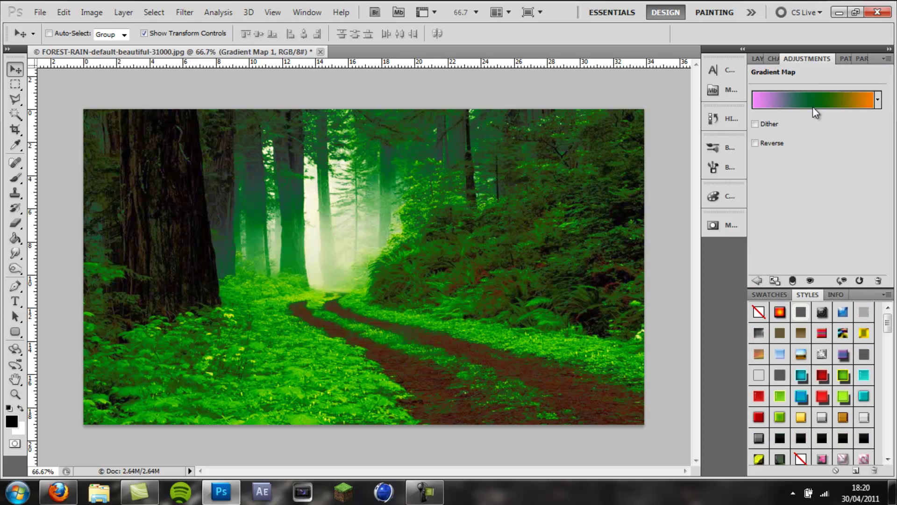
{"action": "left_click", "coordinate": [812, 98]}
{"action": "left_click", "coordinate": [711, 118]}
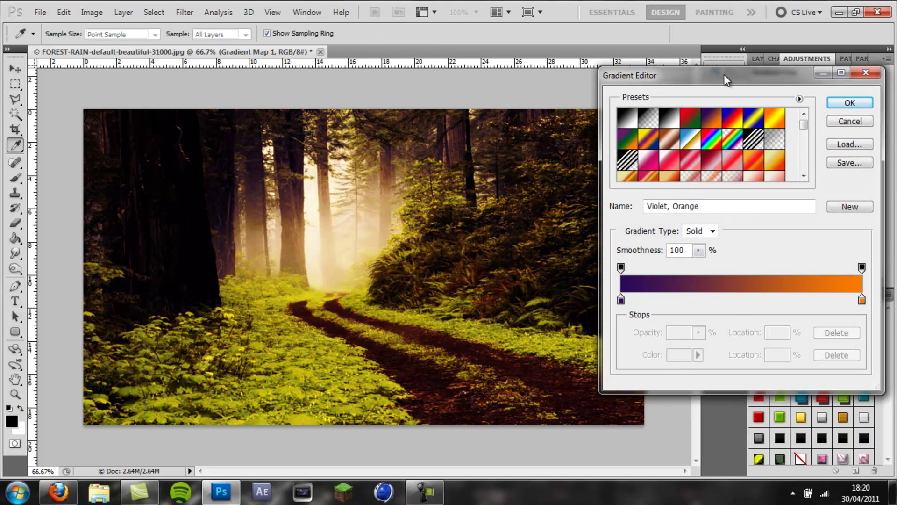
{"action": "left_click_drag", "start_coordinate": [724, 74], "coordinate": [669, 67]}
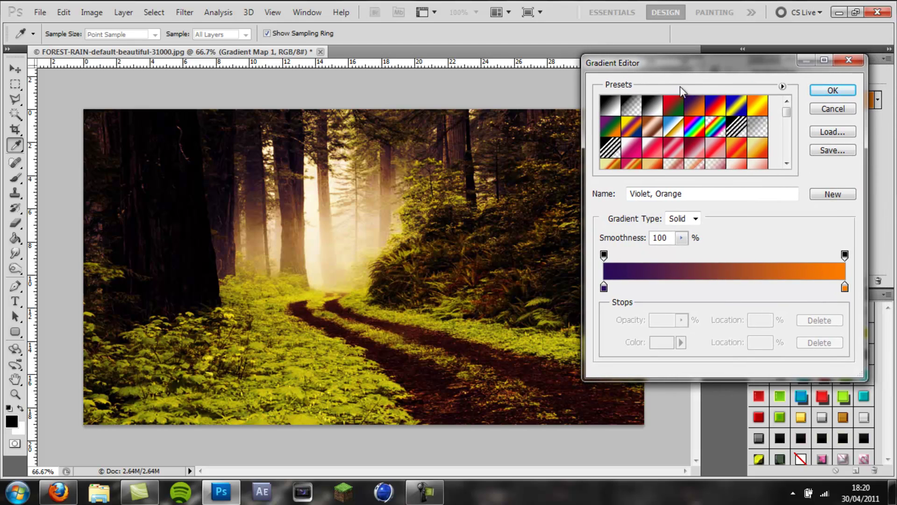
{"action": "left_click", "coordinate": [693, 125]}
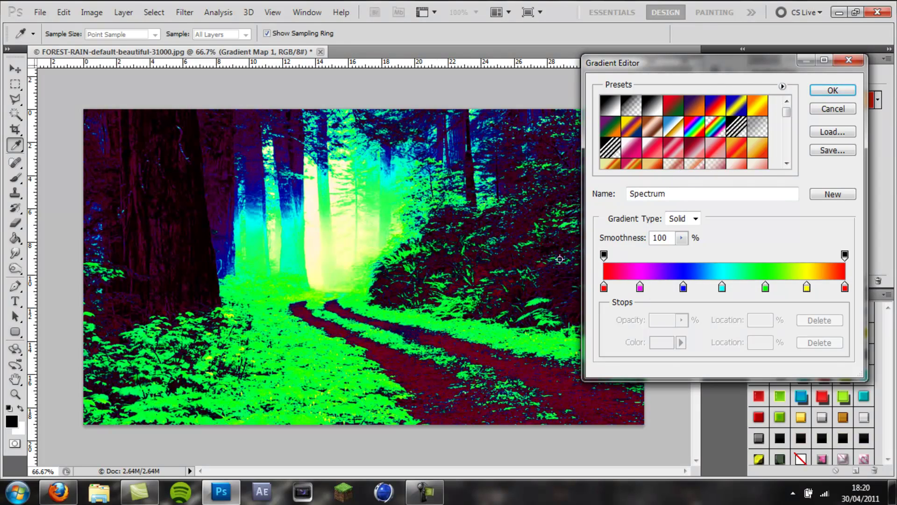
{"action": "left_click", "coordinate": [612, 148]}
{"action": "left_click", "coordinate": [611, 106]}
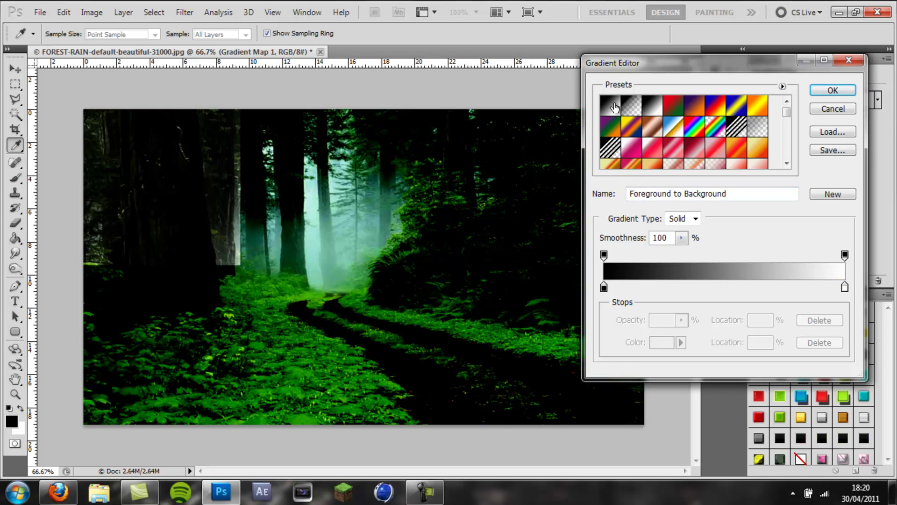
{"action": "left_click", "coordinate": [828, 90]}
Step: Toggle Gradient Map 1 on and off to compare with the original photo, ending with it shown
{"action": "left_click", "coordinate": [759, 60]}
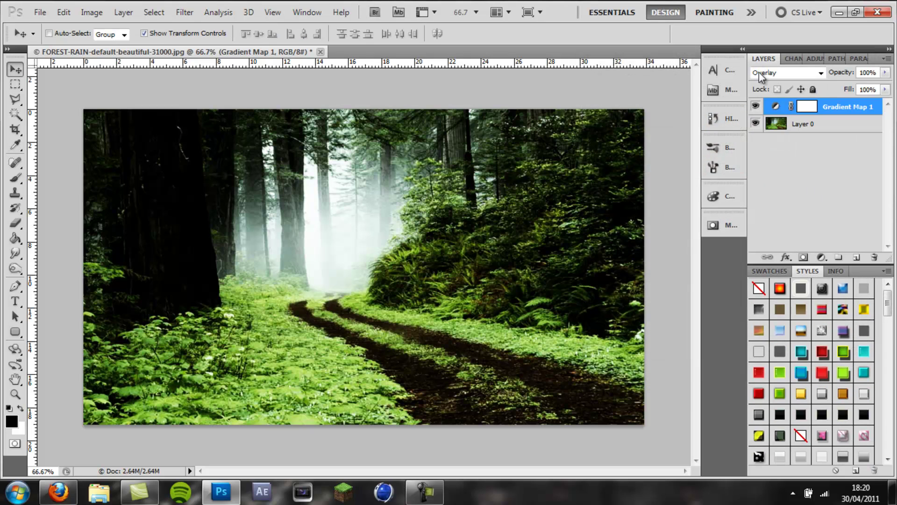
{"action": "left_click", "coordinate": [756, 108]}
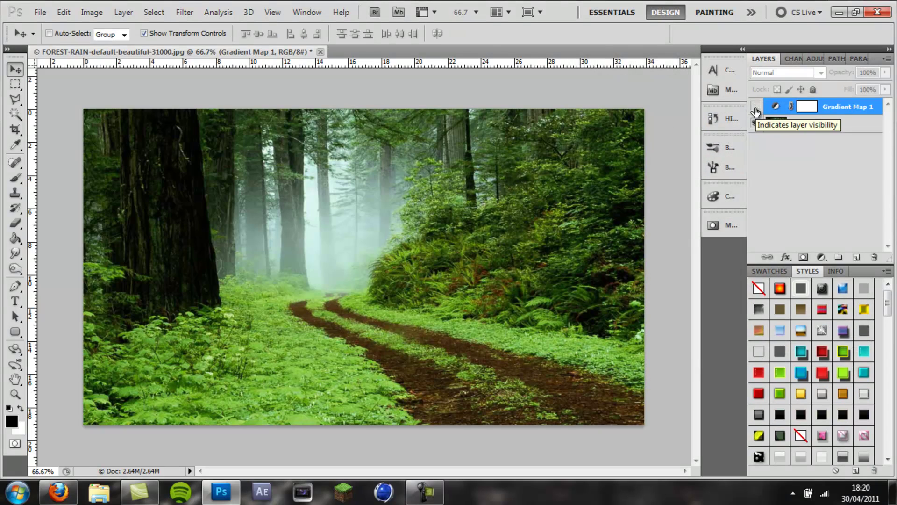
{"action": "left_click", "coordinate": [756, 108]}
{"action": "left_click", "coordinate": [756, 107]}
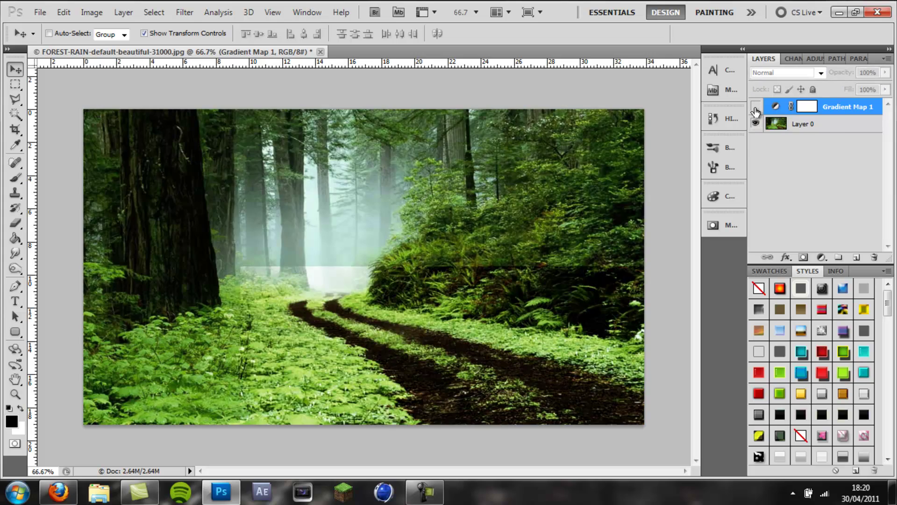
{"action": "left_click", "coordinate": [755, 108]}
{"action": "left_click", "coordinate": [755, 108]}
{"action": "left_click", "coordinate": [756, 107]}
{"action": "left_click", "coordinate": [756, 107]}
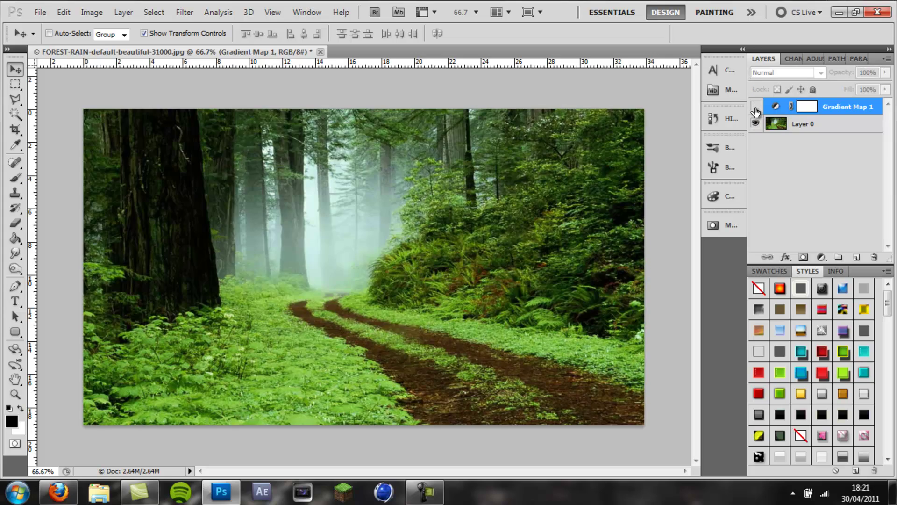
{"action": "left_click", "coordinate": [755, 107]}
Step: Preview Rocket Exhaust, blue-to-black, black-to-yellow, Violet, Orange and other presets on the map
{"action": "left_click", "coordinate": [806, 57]}
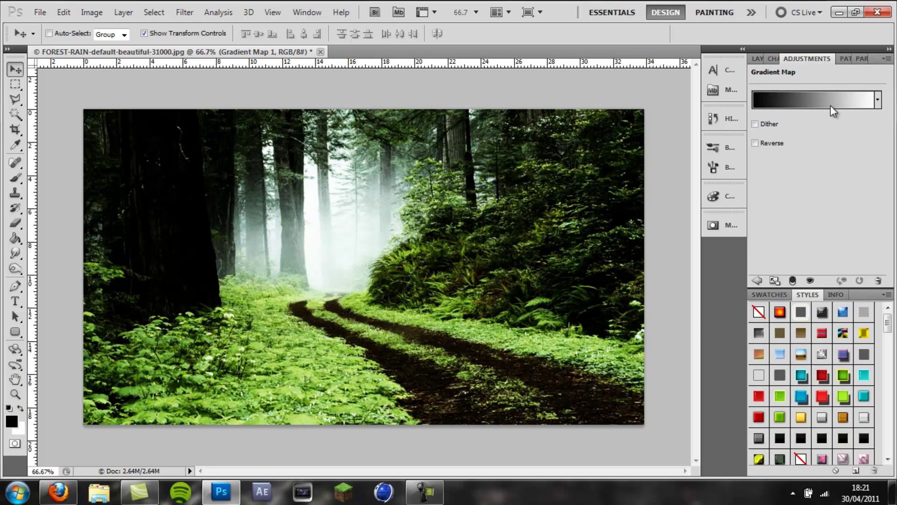
{"action": "left_click", "coordinate": [831, 100]}
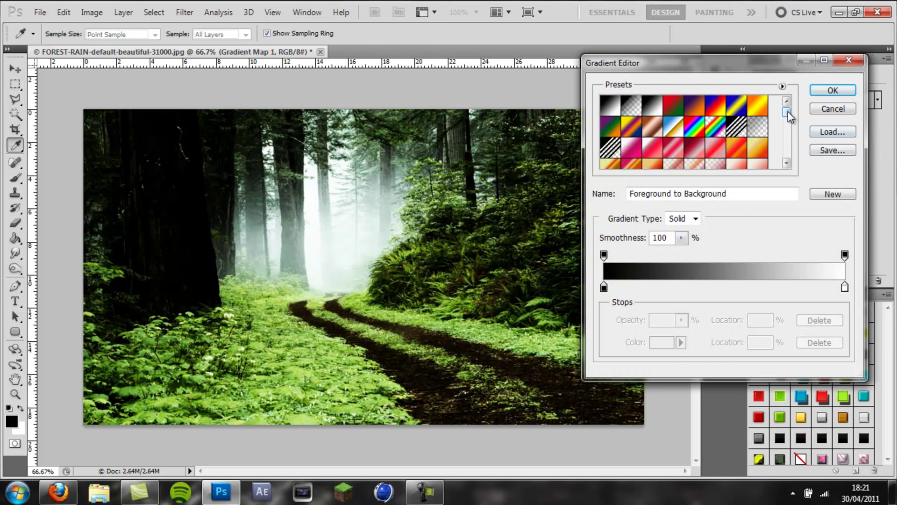
{"action": "left_click", "coordinate": [757, 150]}
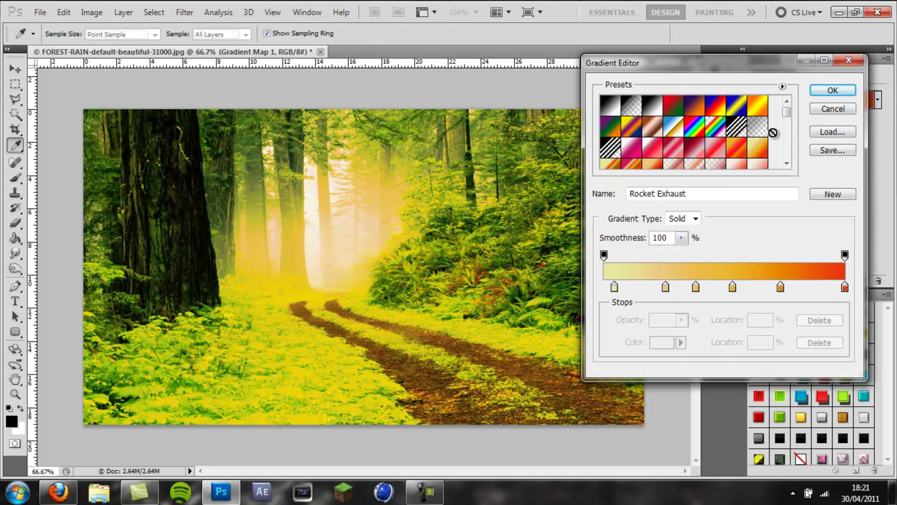
{"action": "left_click_drag", "start_coordinate": [789, 116], "coordinate": [787, 152]}
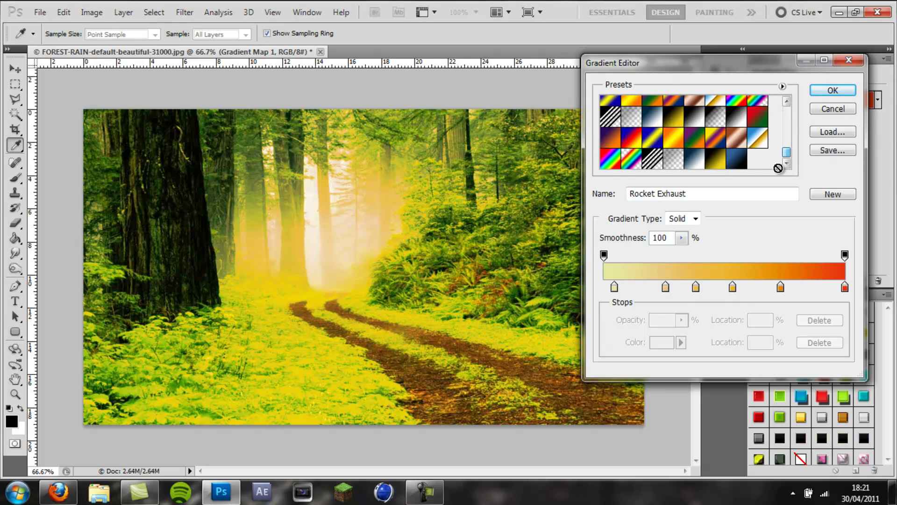
{"action": "left_click", "coordinate": [735, 161]}
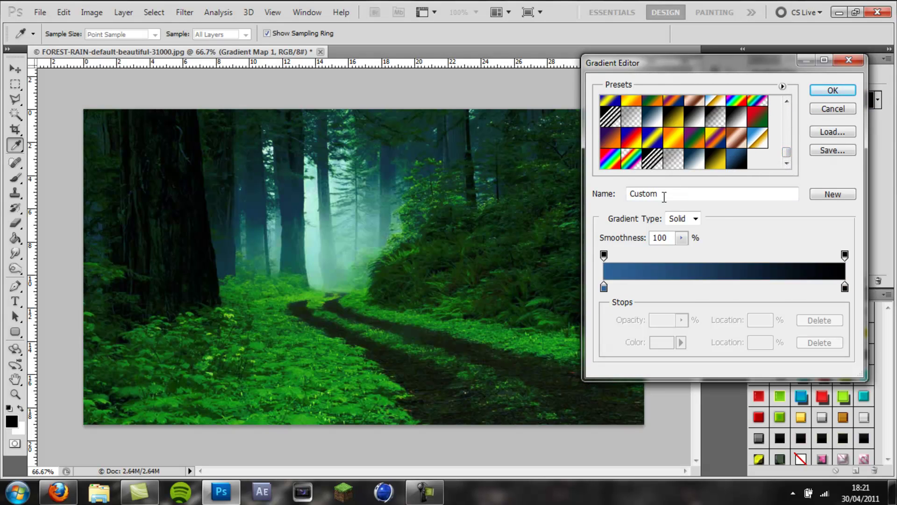
{"action": "left_click", "coordinate": [712, 164]}
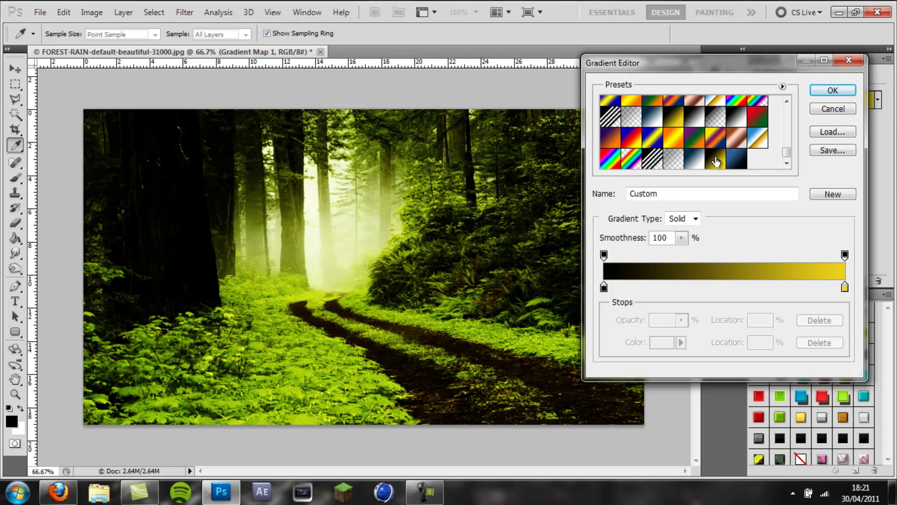
{"action": "left_click", "coordinate": [623, 133]}
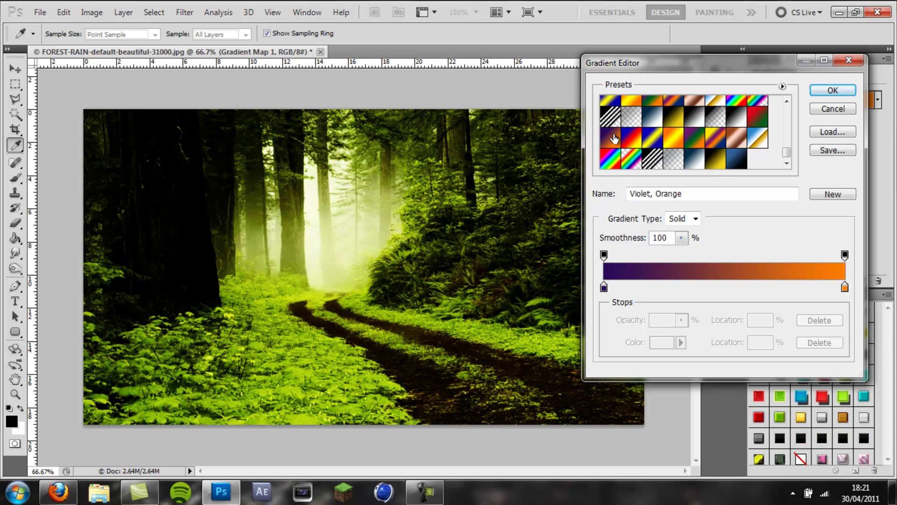
{"action": "scroll", "coordinate": [629, 140], "scroll_direction": "up", "scroll_amount": 5}
{"action": "left_click", "coordinate": [630, 145]}
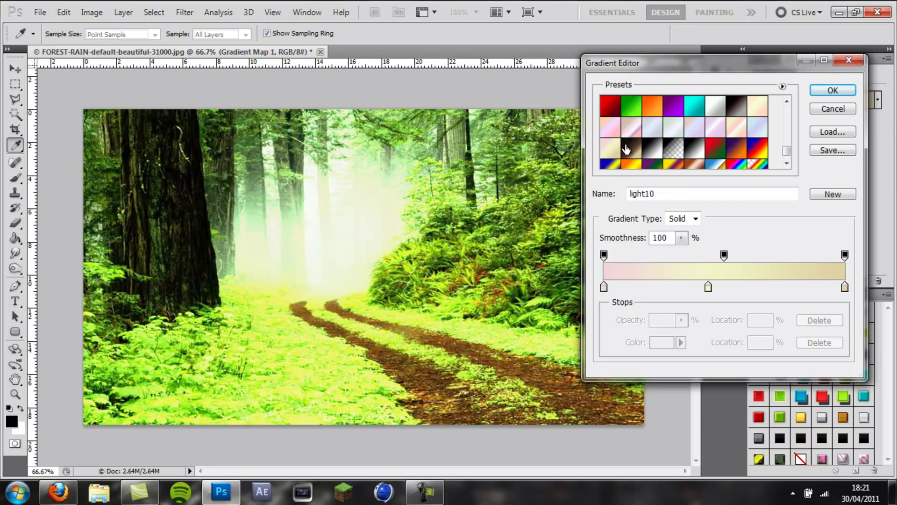
{"action": "left_click", "coordinate": [626, 146]}
Step: Try more colour presets including Tritoma and Frogglepoof, then apply the Violet, Orange gradient
{"action": "scroll", "coordinate": [716, 146], "scroll_direction": "up", "scroll_amount": 3}
{"action": "left_click", "coordinate": [674, 148]}
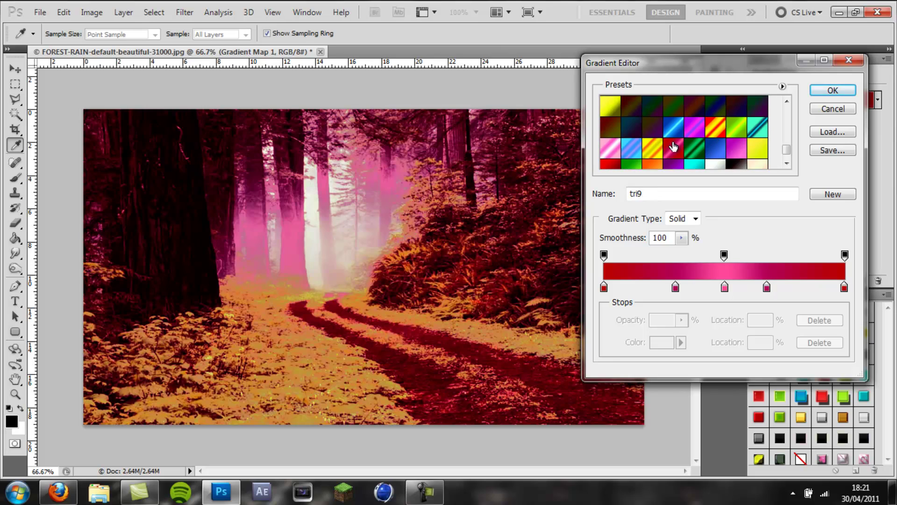
{"action": "left_click", "coordinate": [652, 148]}
{"action": "left_click", "coordinate": [631, 147]}
{"action": "left_click", "coordinate": [615, 150]}
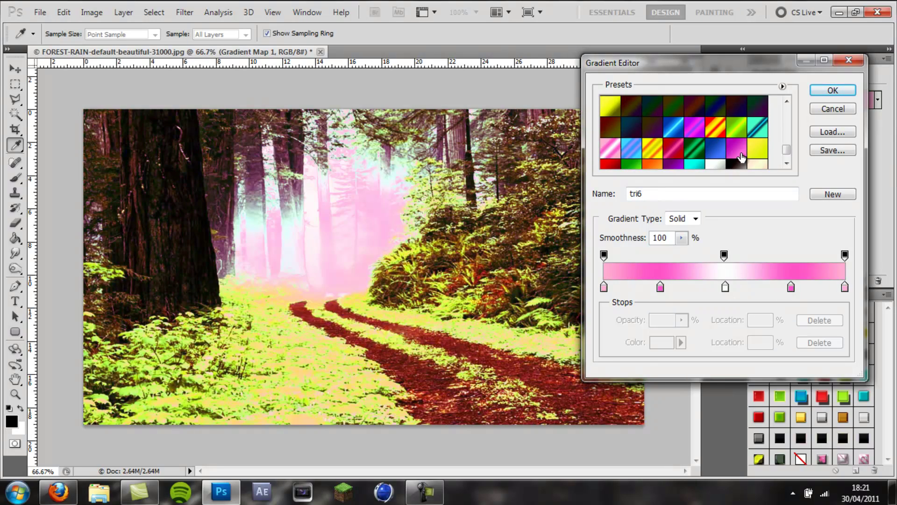
{"action": "left_click", "coordinate": [732, 149]}
{"action": "left_click", "coordinate": [701, 148]}
{"action": "left_click", "coordinate": [764, 155]}
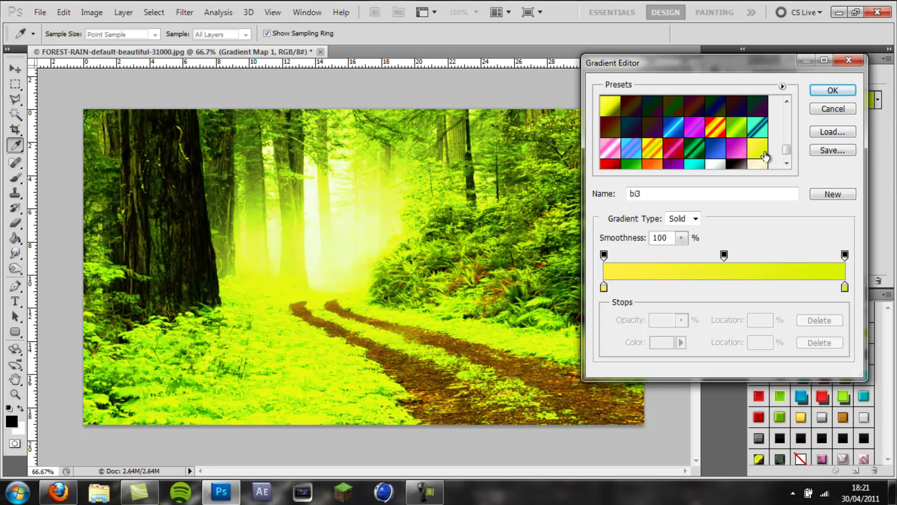
{"action": "left_click_drag", "start_coordinate": [786, 150], "coordinate": [783, 118]}
{"action": "left_click", "coordinate": [741, 150]}
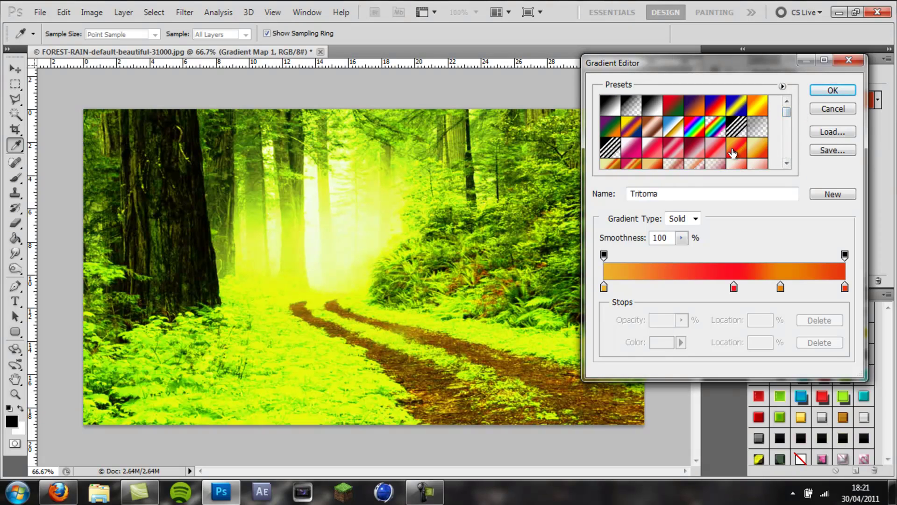
{"action": "scroll", "coordinate": [710, 134], "scroll_direction": "down", "scroll_amount": 3}
{"action": "left_click", "coordinate": [705, 132]}
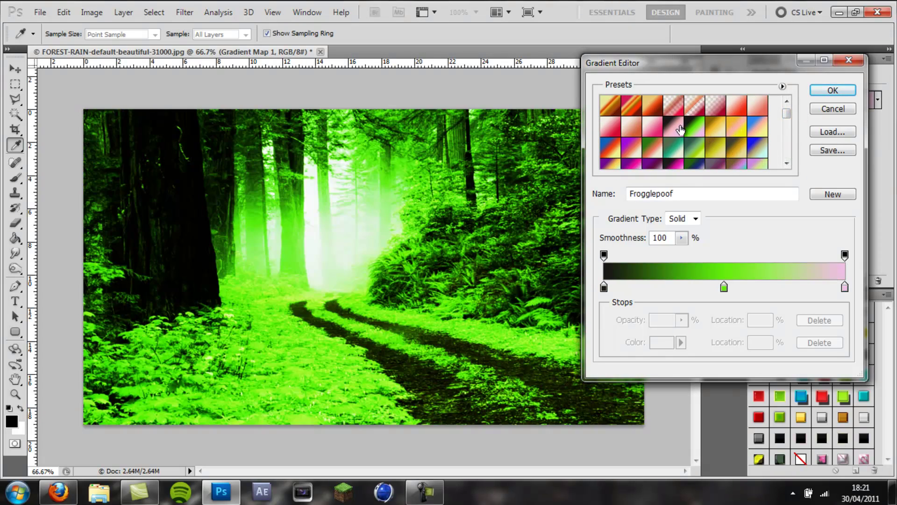
{"action": "scroll", "coordinate": [680, 131], "scroll_direction": "up", "scroll_amount": 3}
{"action": "left_click", "coordinate": [691, 111]}
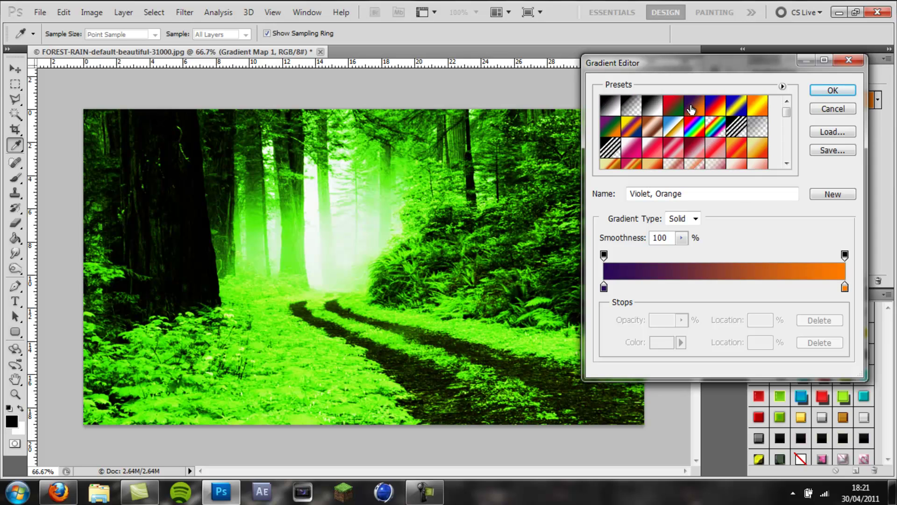
{"action": "left_click", "coordinate": [833, 90]}
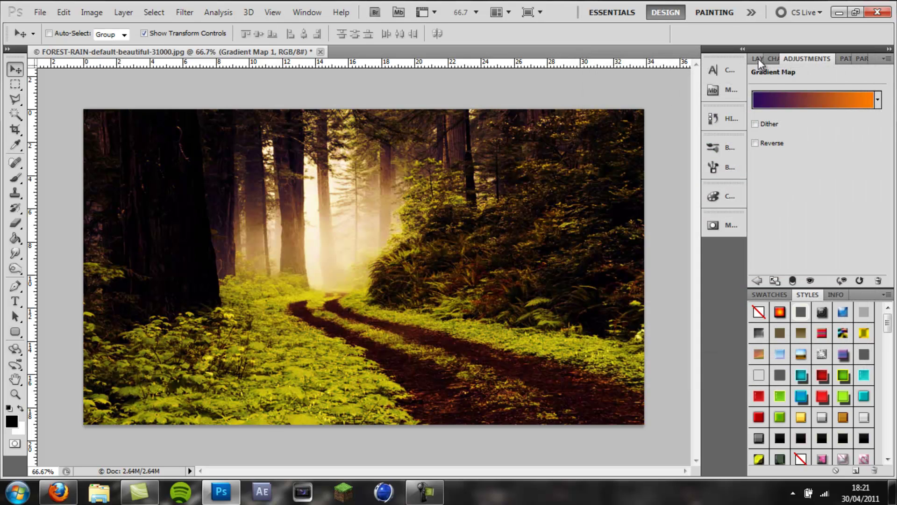
Step: Glance at the Channels and Adjustments panels, return to Layers, and deselect all layers
{"action": "left_click", "coordinate": [758, 58]}
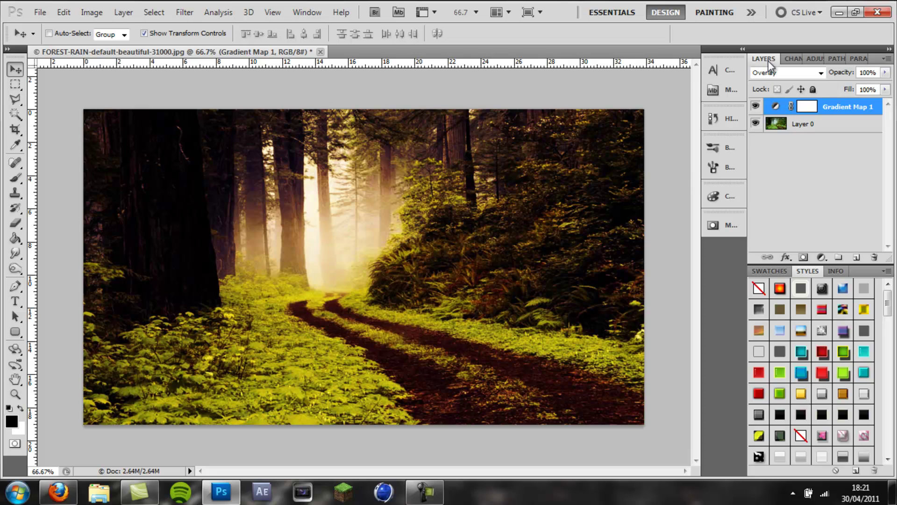
{"action": "left_click", "coordinate": [798, 60]}
{"action": "left_click", "coordinate": [817, 60]}
{"action": "left_click", "coordinate": [771, 60]}
{"action": "left_click", "coordinate": [817, 59]}
{"action": "left_click", "coordinate": [768, 59]}
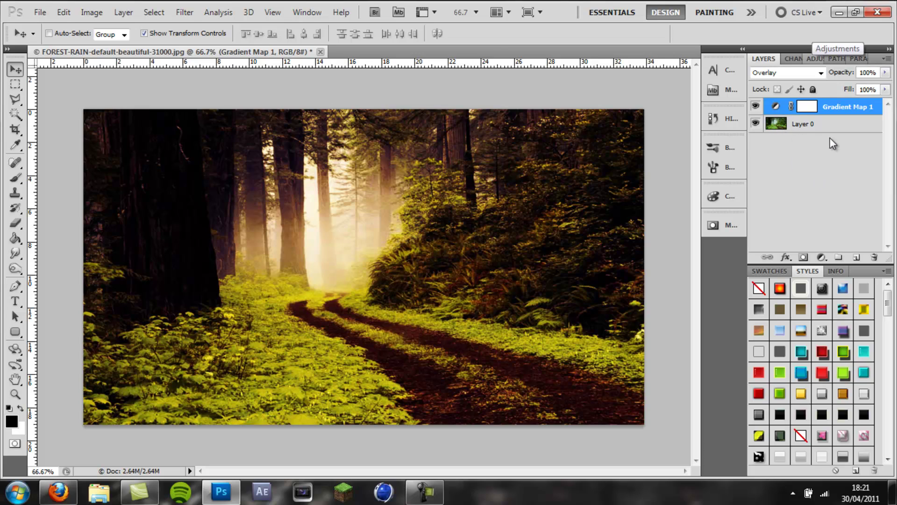
{"action": "left_click", "coordinate": [828, 125]}
{"action": "left_click", "coordinate": [819, 165]}
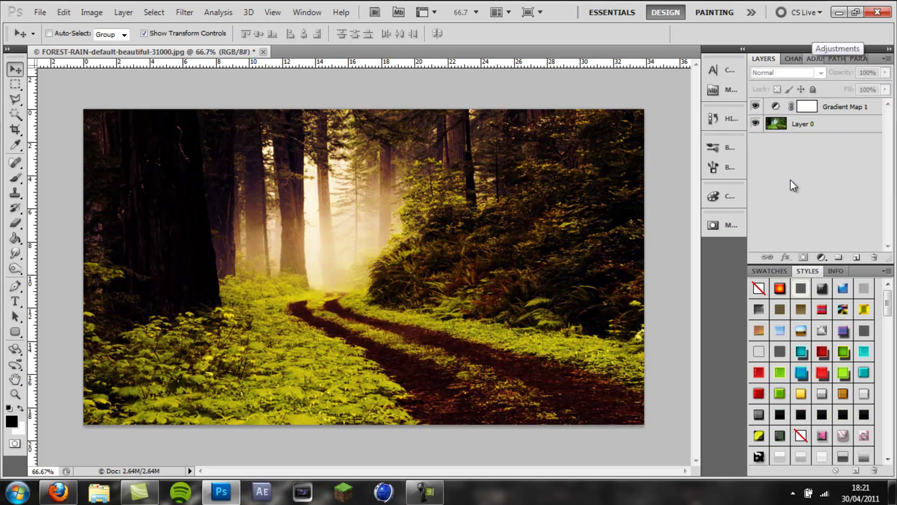